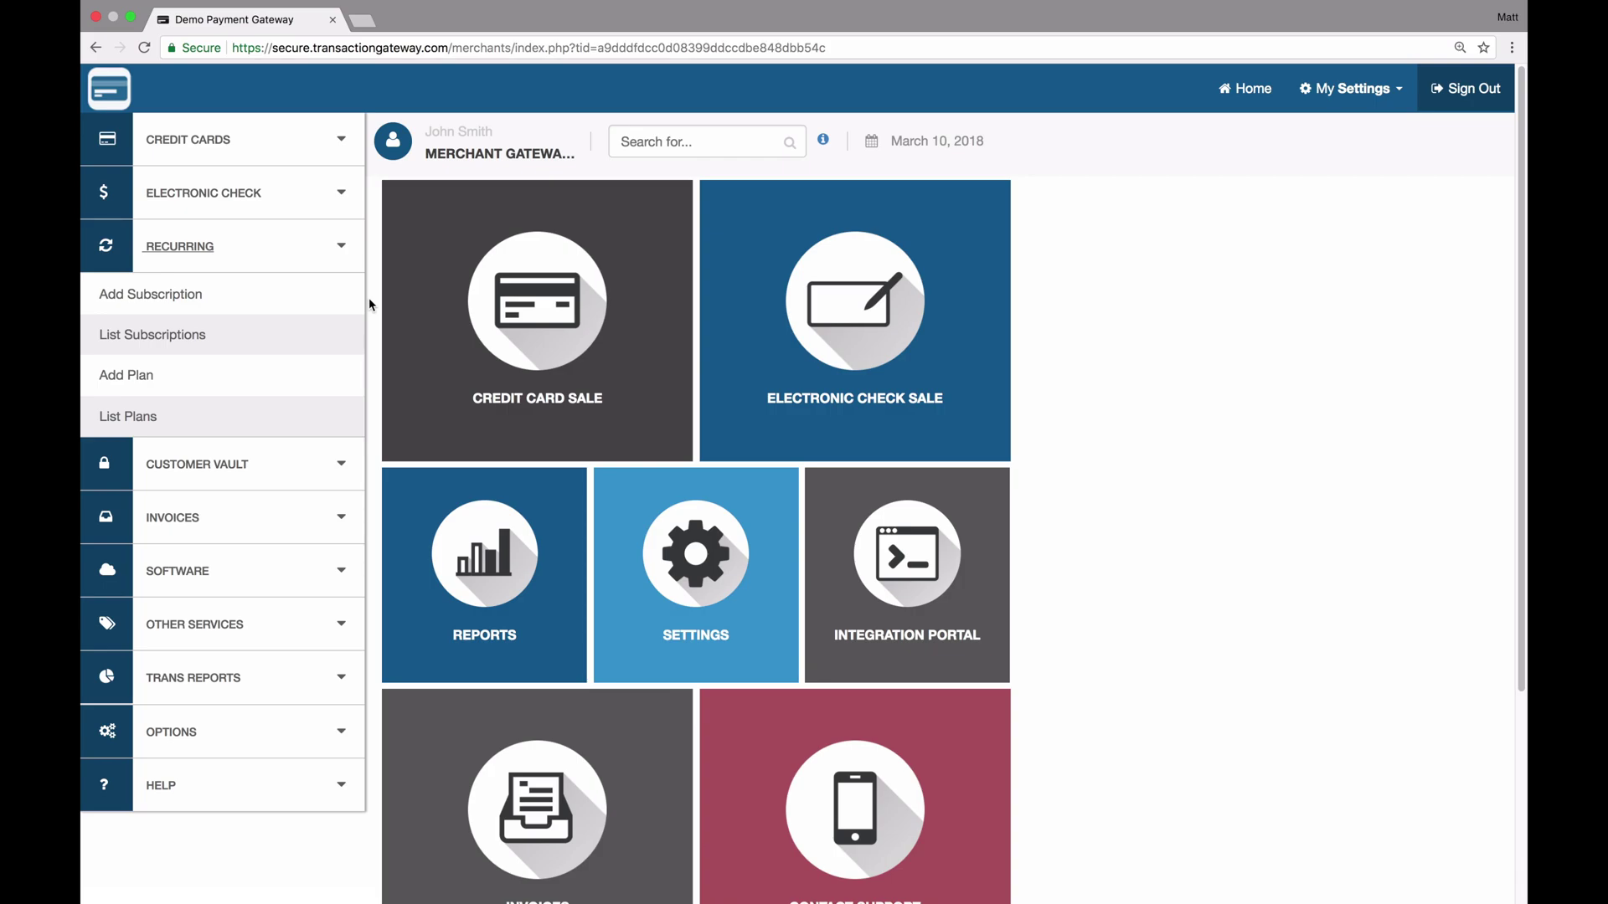
# Start a new plan charging 10.00 on day 1 of every 1 month
pyautogui.click(136, 389)
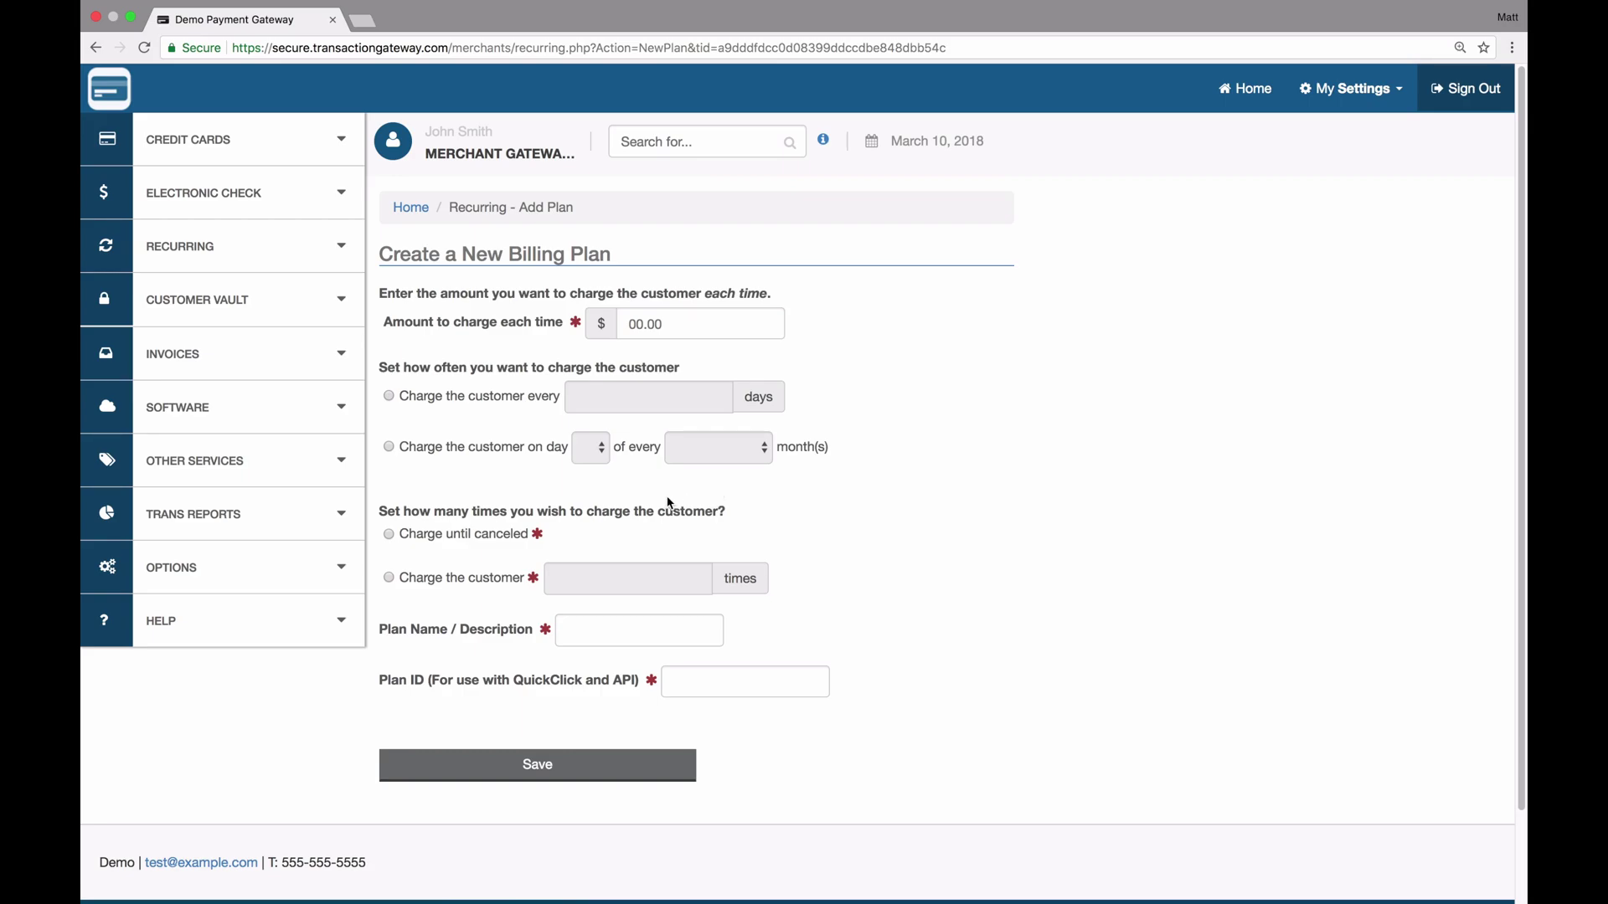
pyautogui.click(659, 324)
pyautogui.write('10.00')
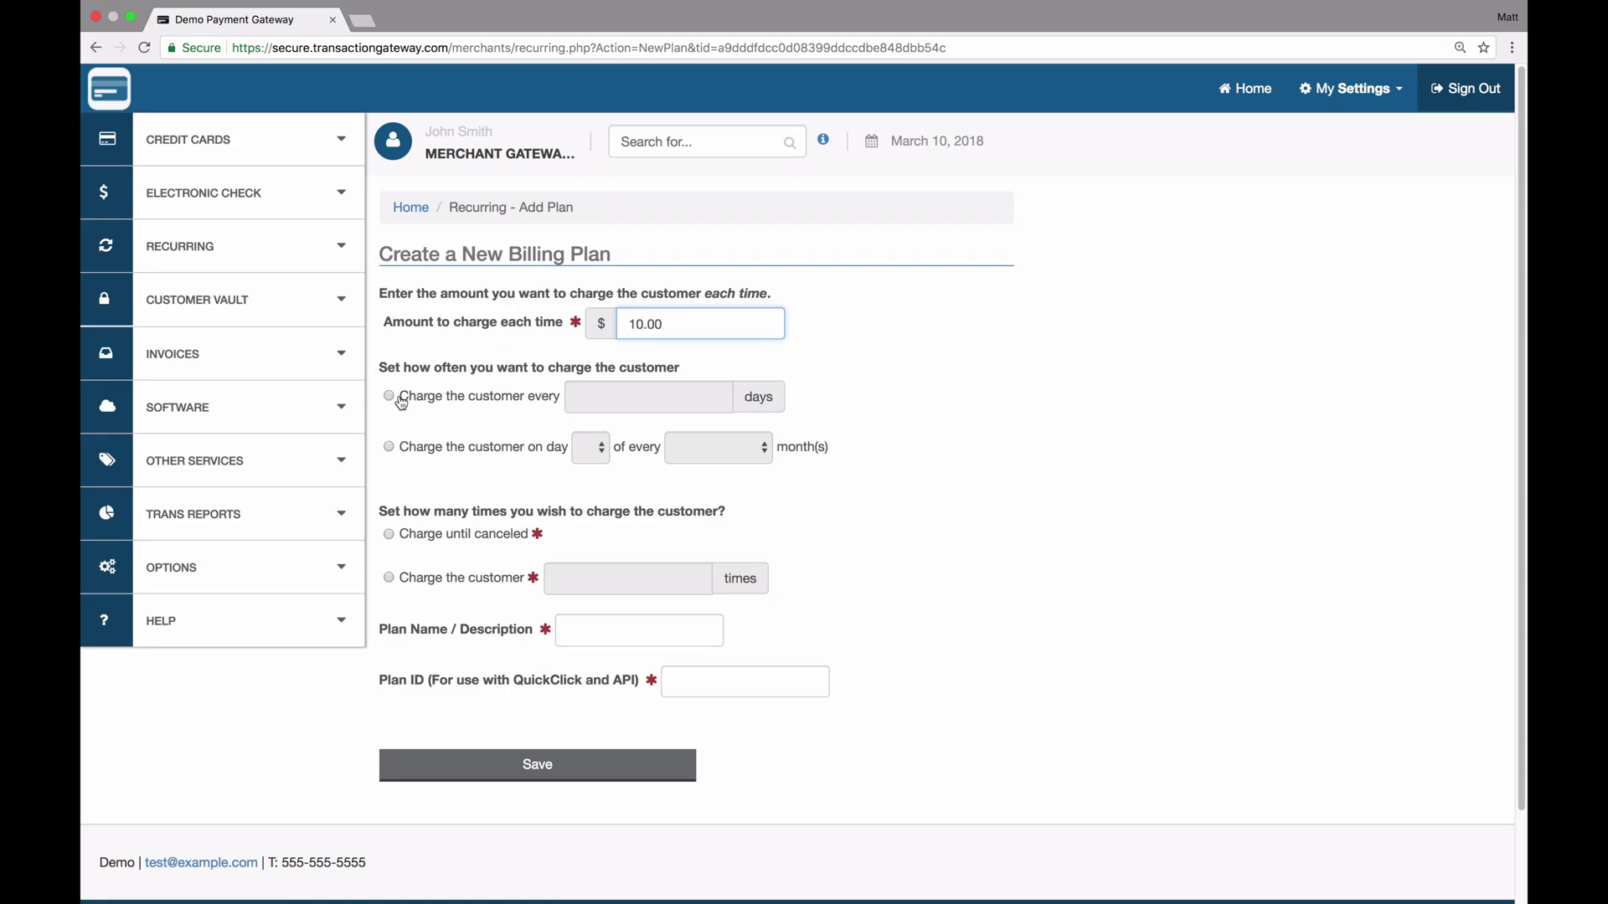
pyautogui.click(401, 403)
pyautogui.click(596, 403)
pyautogui.write('30')
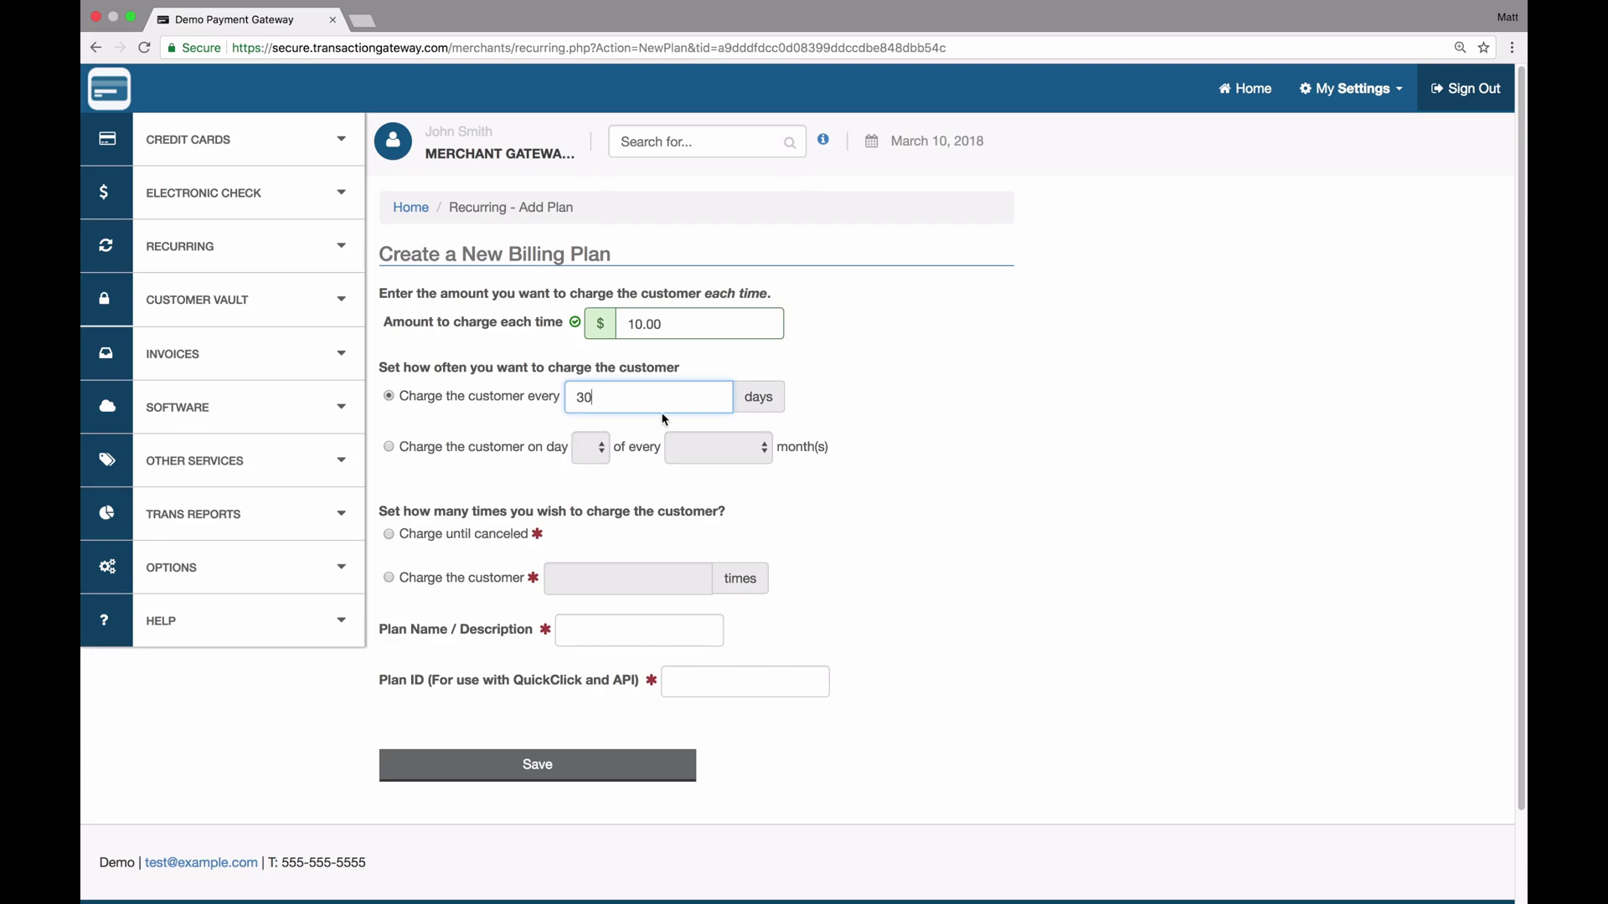
pyautogui.click(391, 448)
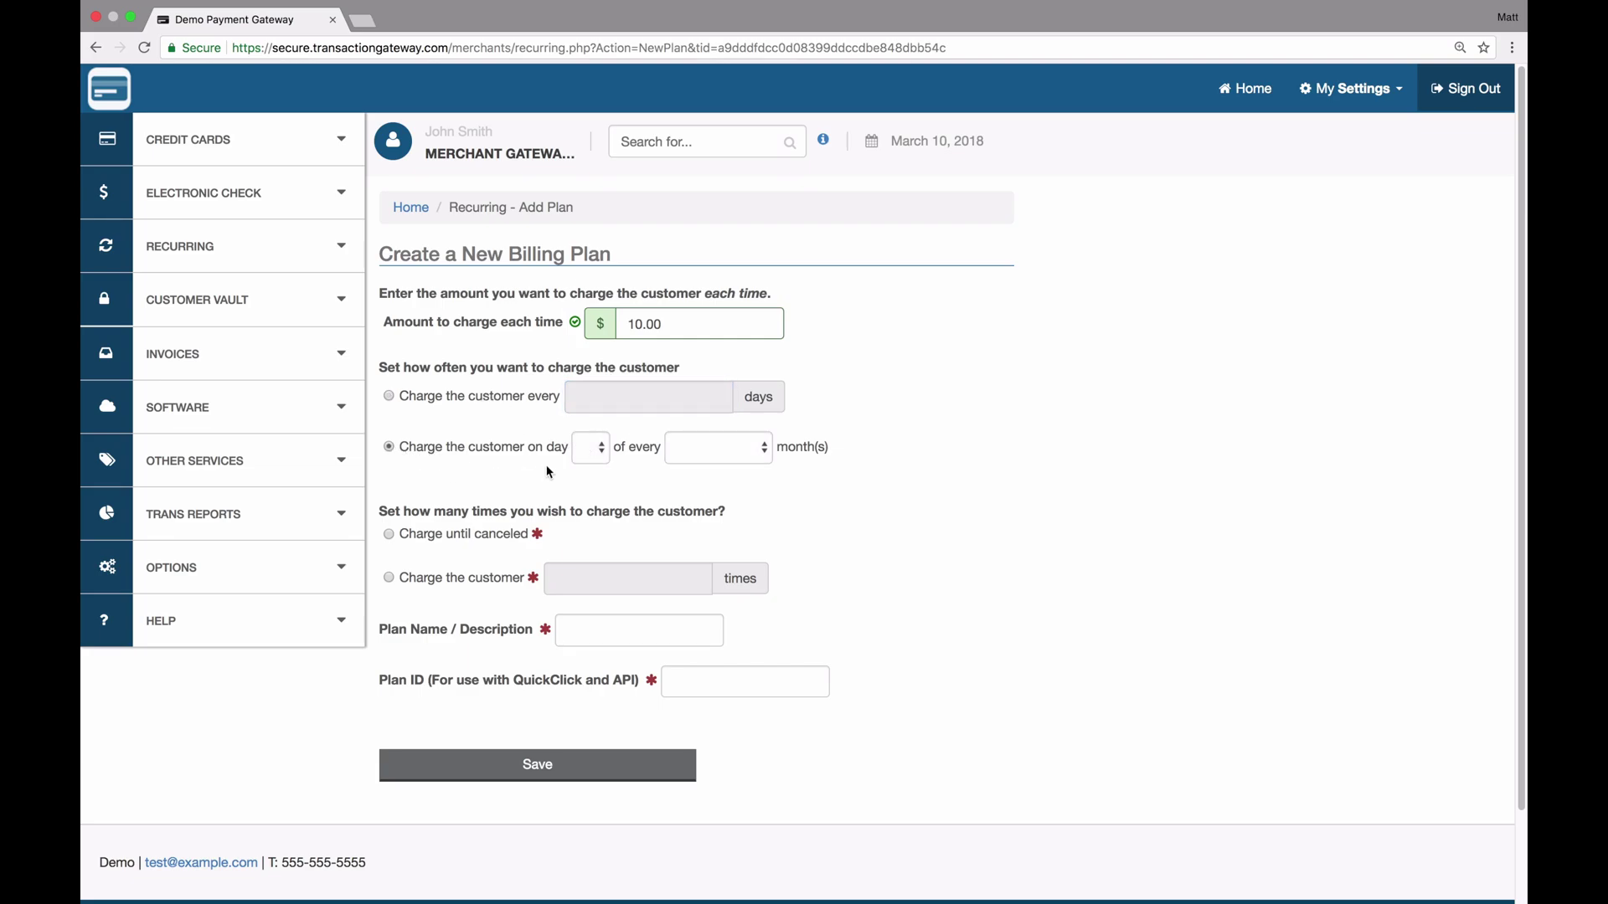
pyautogui.click(594, 452)
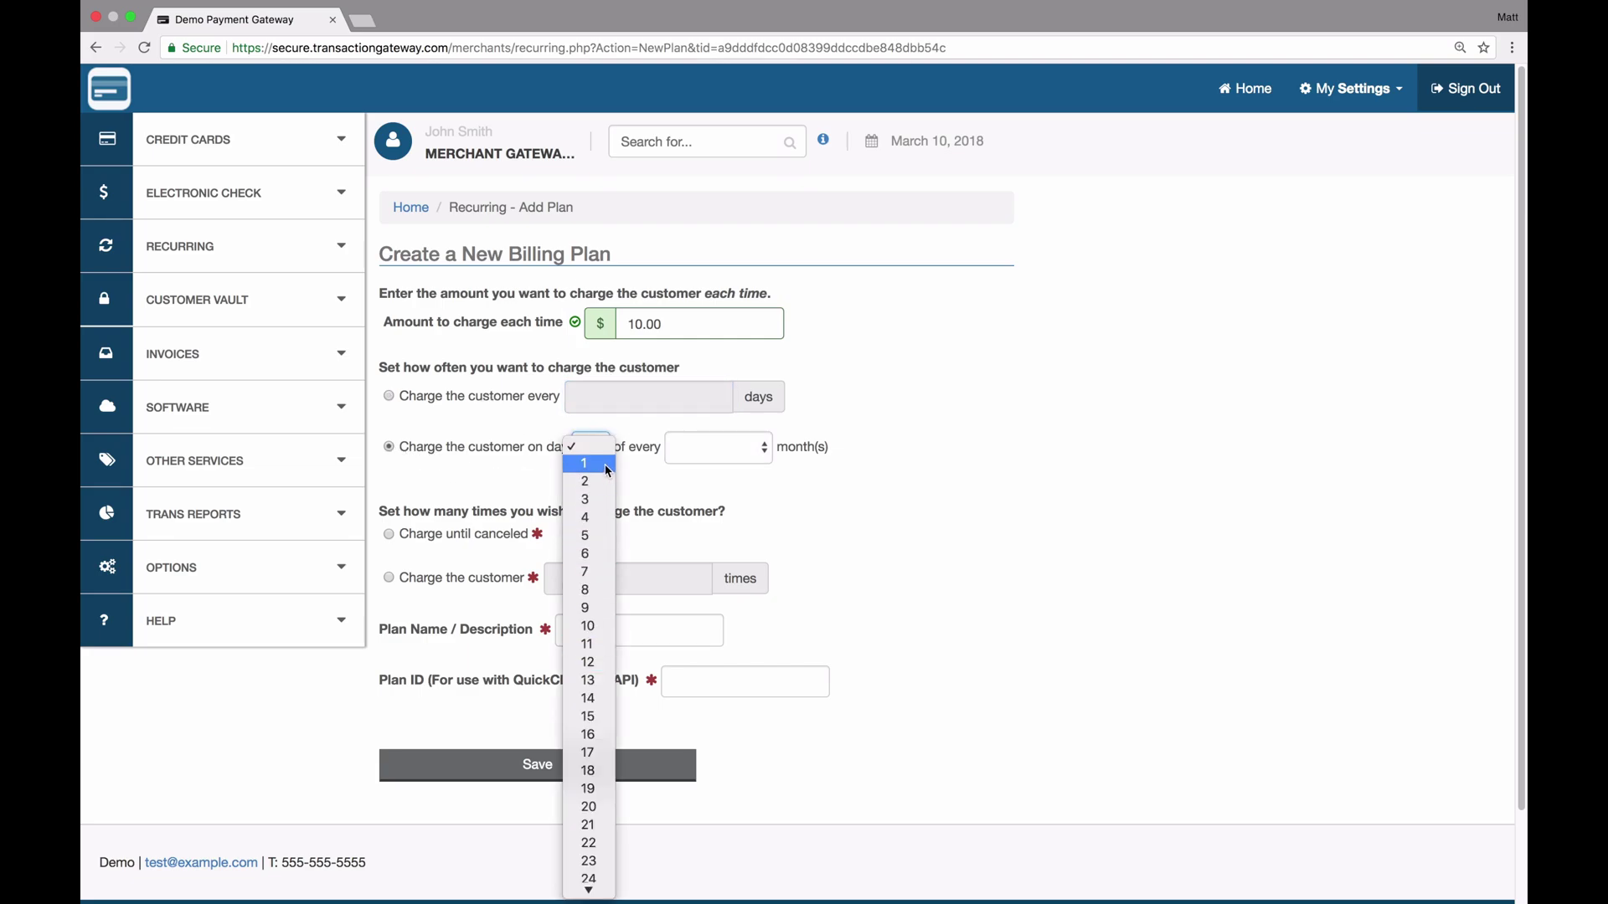
pyautogui.click(684, 472)
pyautogui.click(741, 449)
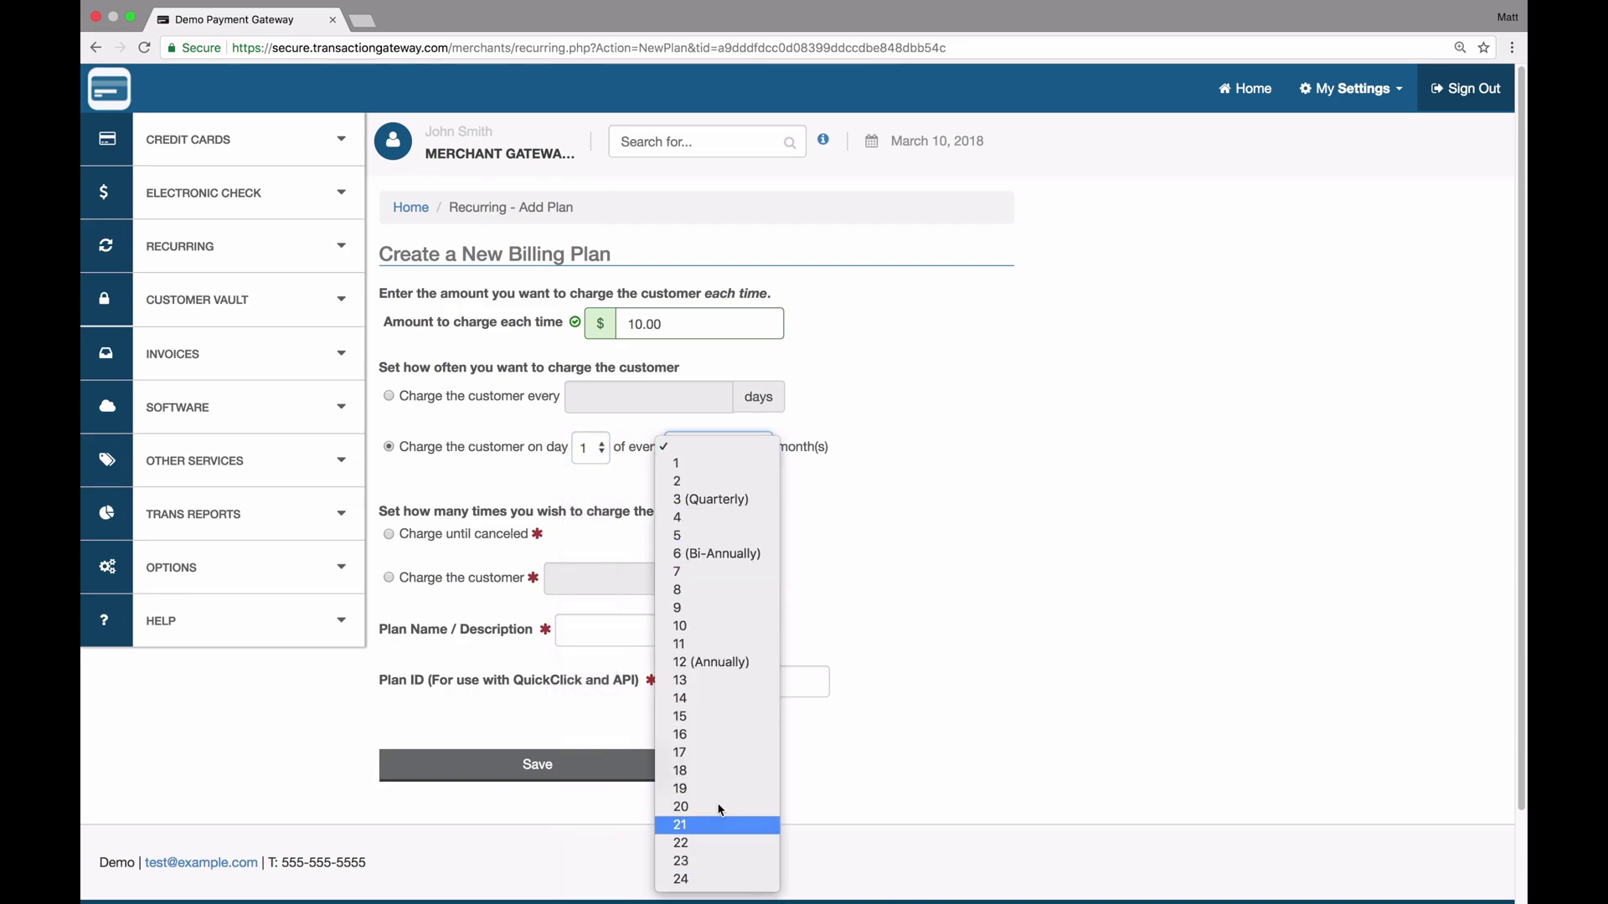
pyautogui.click(710, 466)
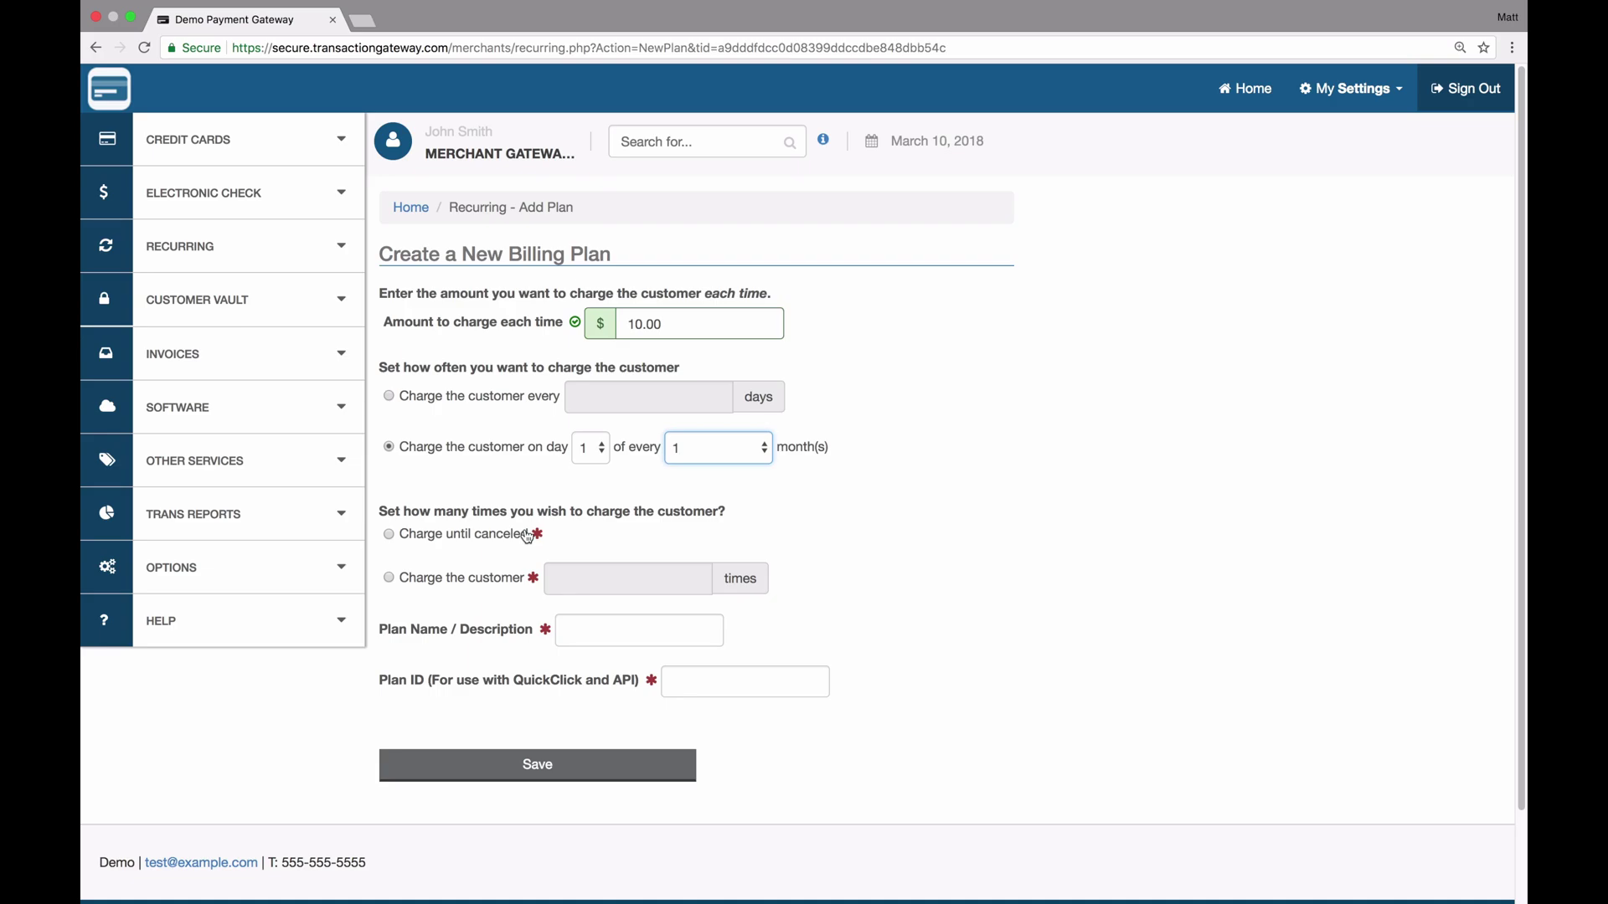
# Make the plan charge until canceled, named 'Test Plan' with ID testplan
pyautogui.click(475, 579)
pyautogui.click(618, 574)
pyautogui.click(474, 535)
pyautogui.click(633, 628)
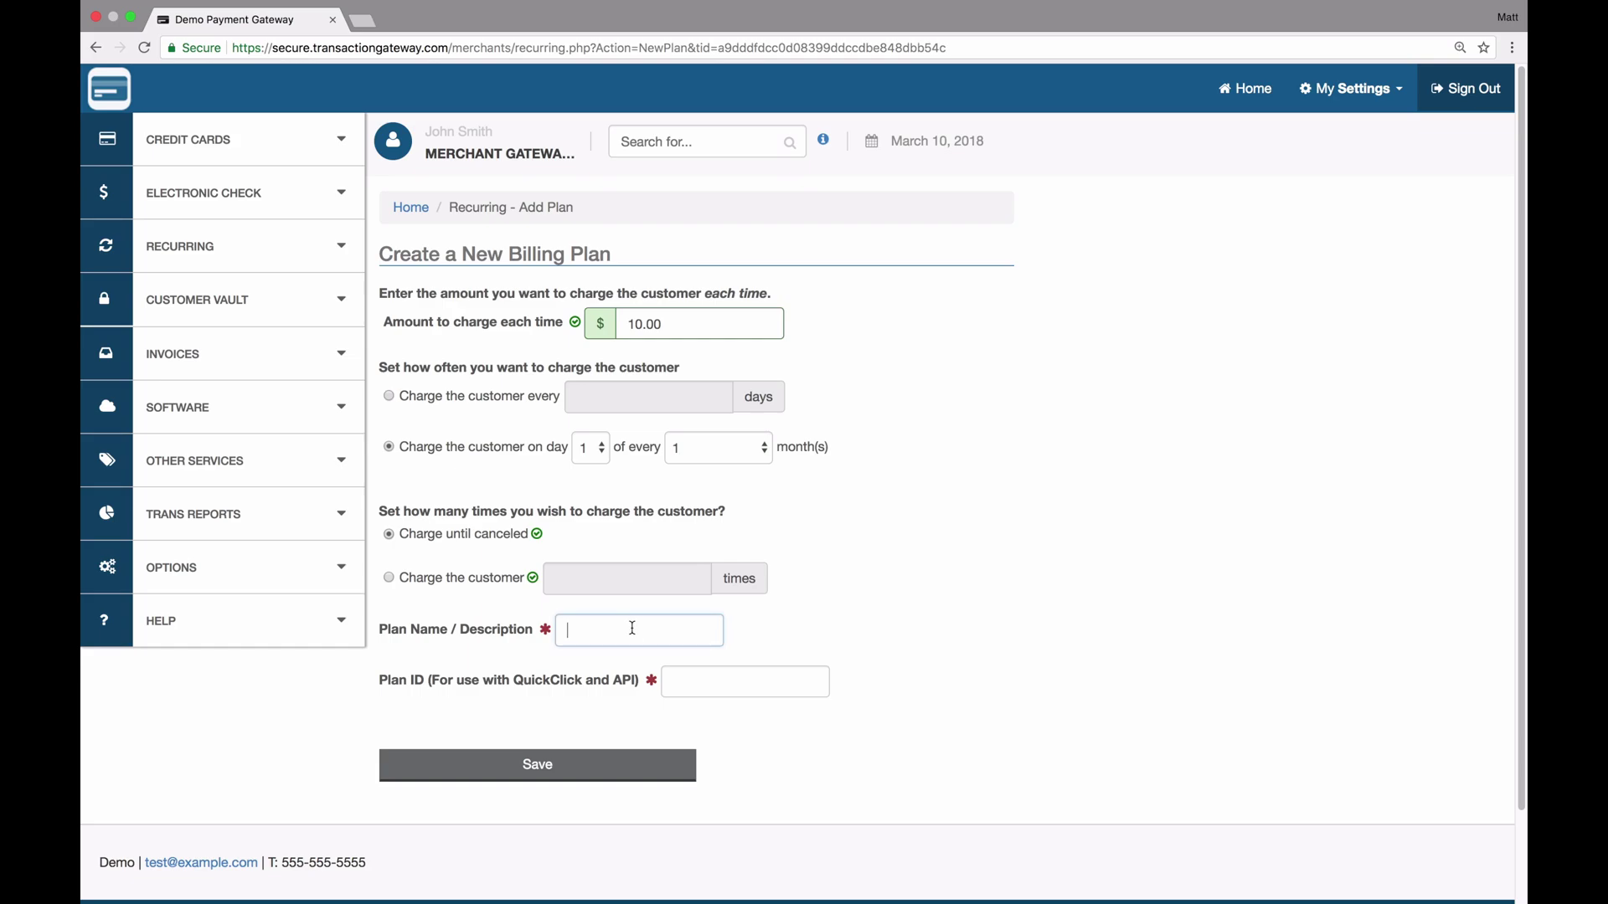
pyautogui.write('Test Plan')
pyautogui.press('Tab')
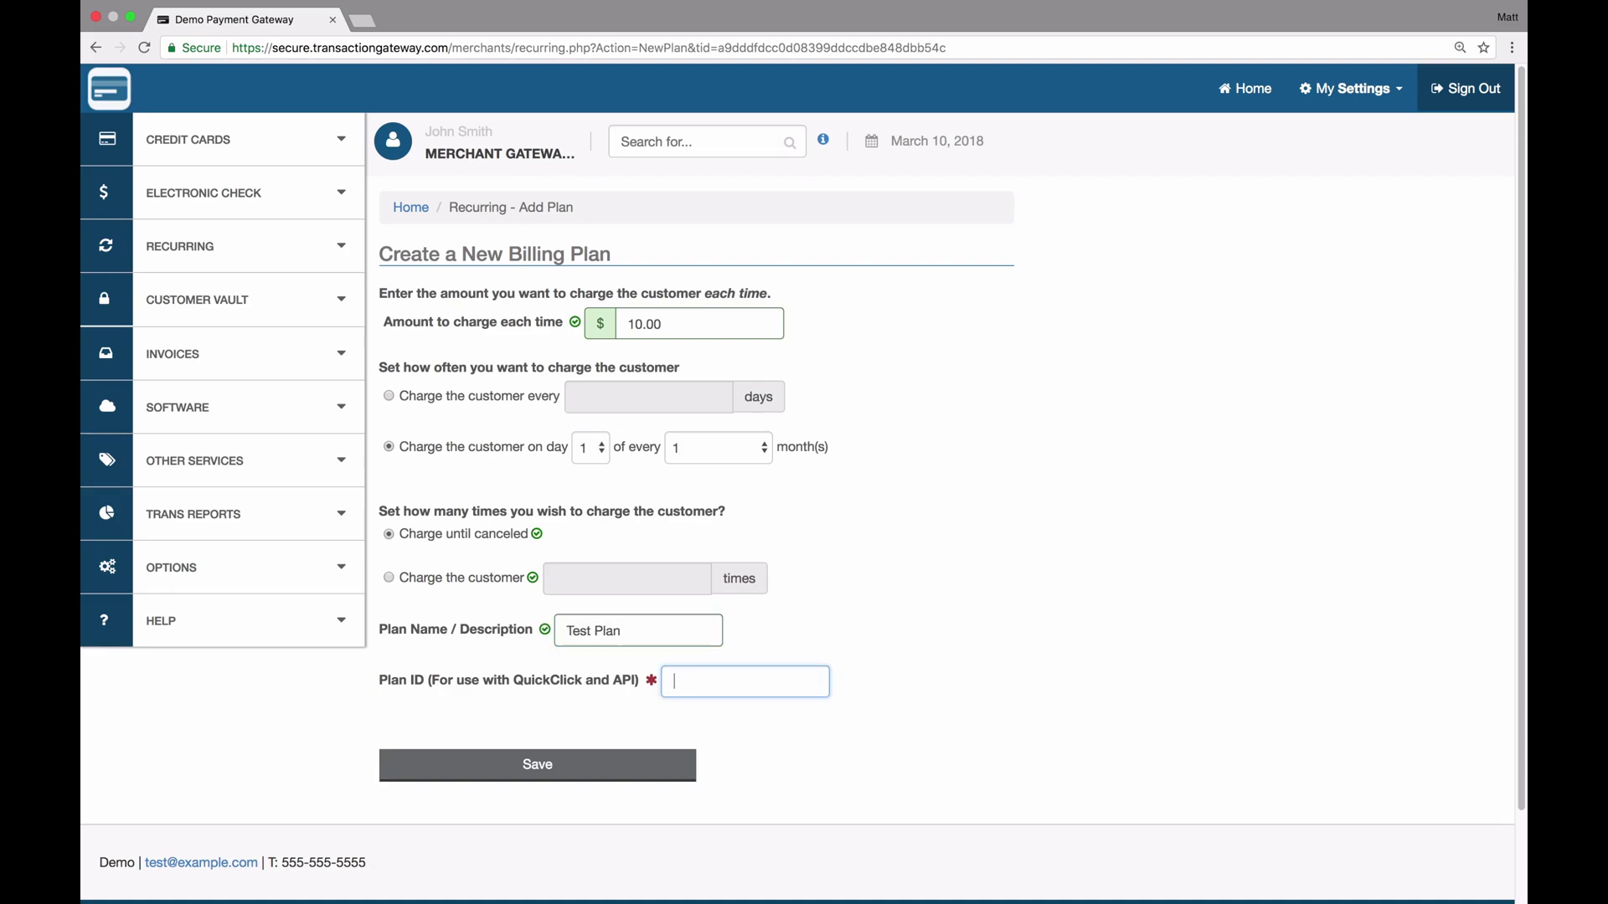
pyautogui.write('testplan')
# Save Test Plan, check it in the plans list, then begin adding a subscription
pyautogui.click(551, 760)
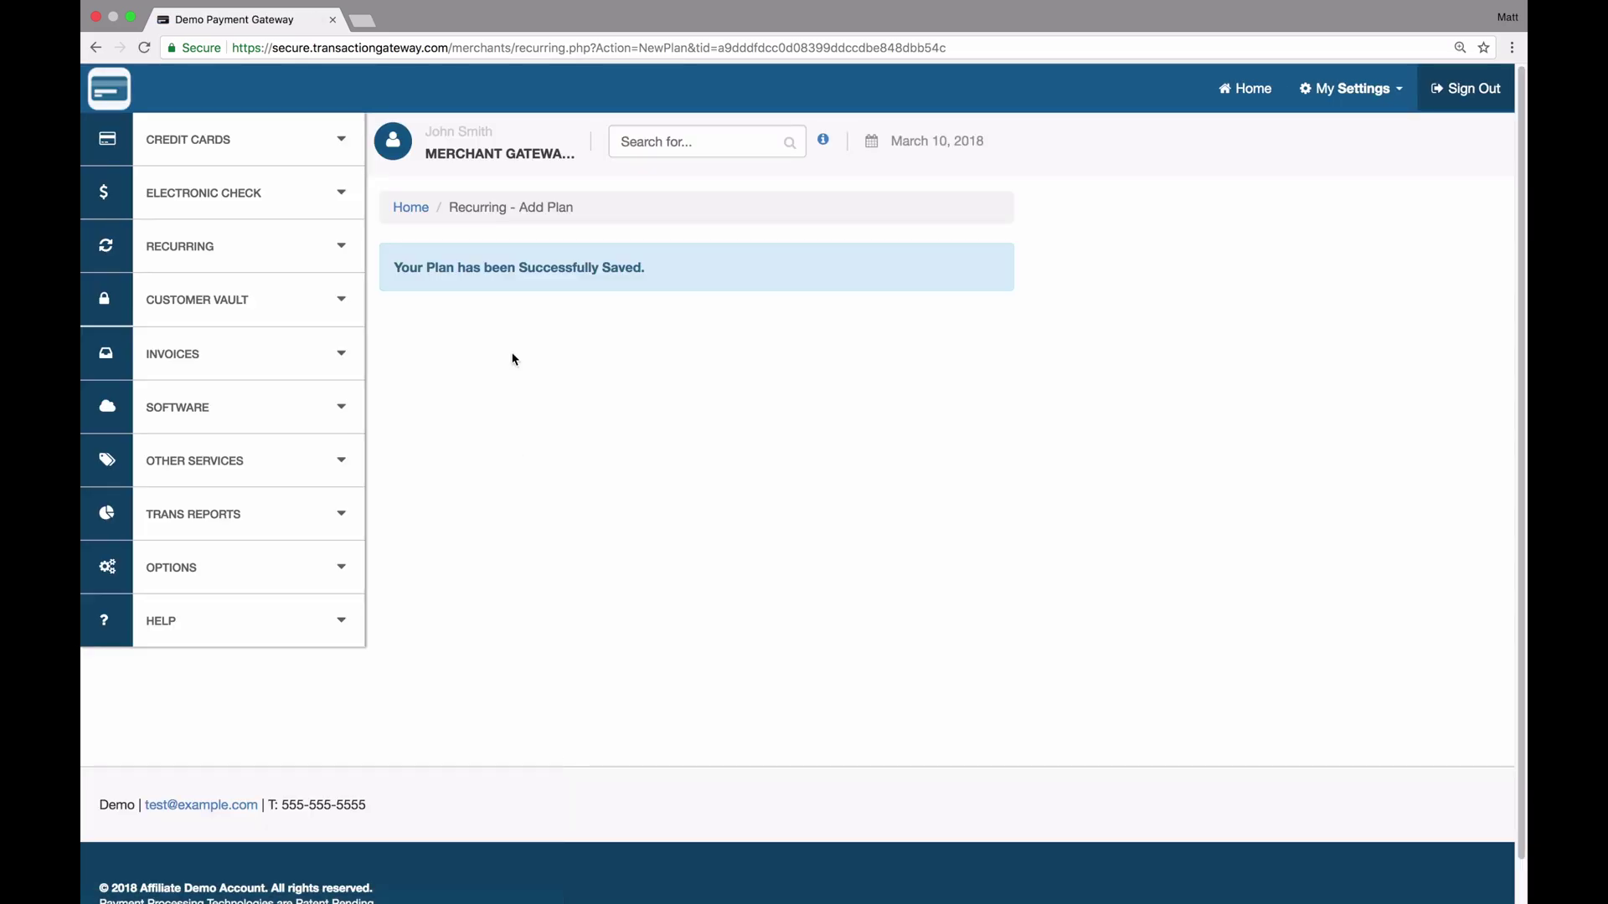
pyautogui.click(206, 258)
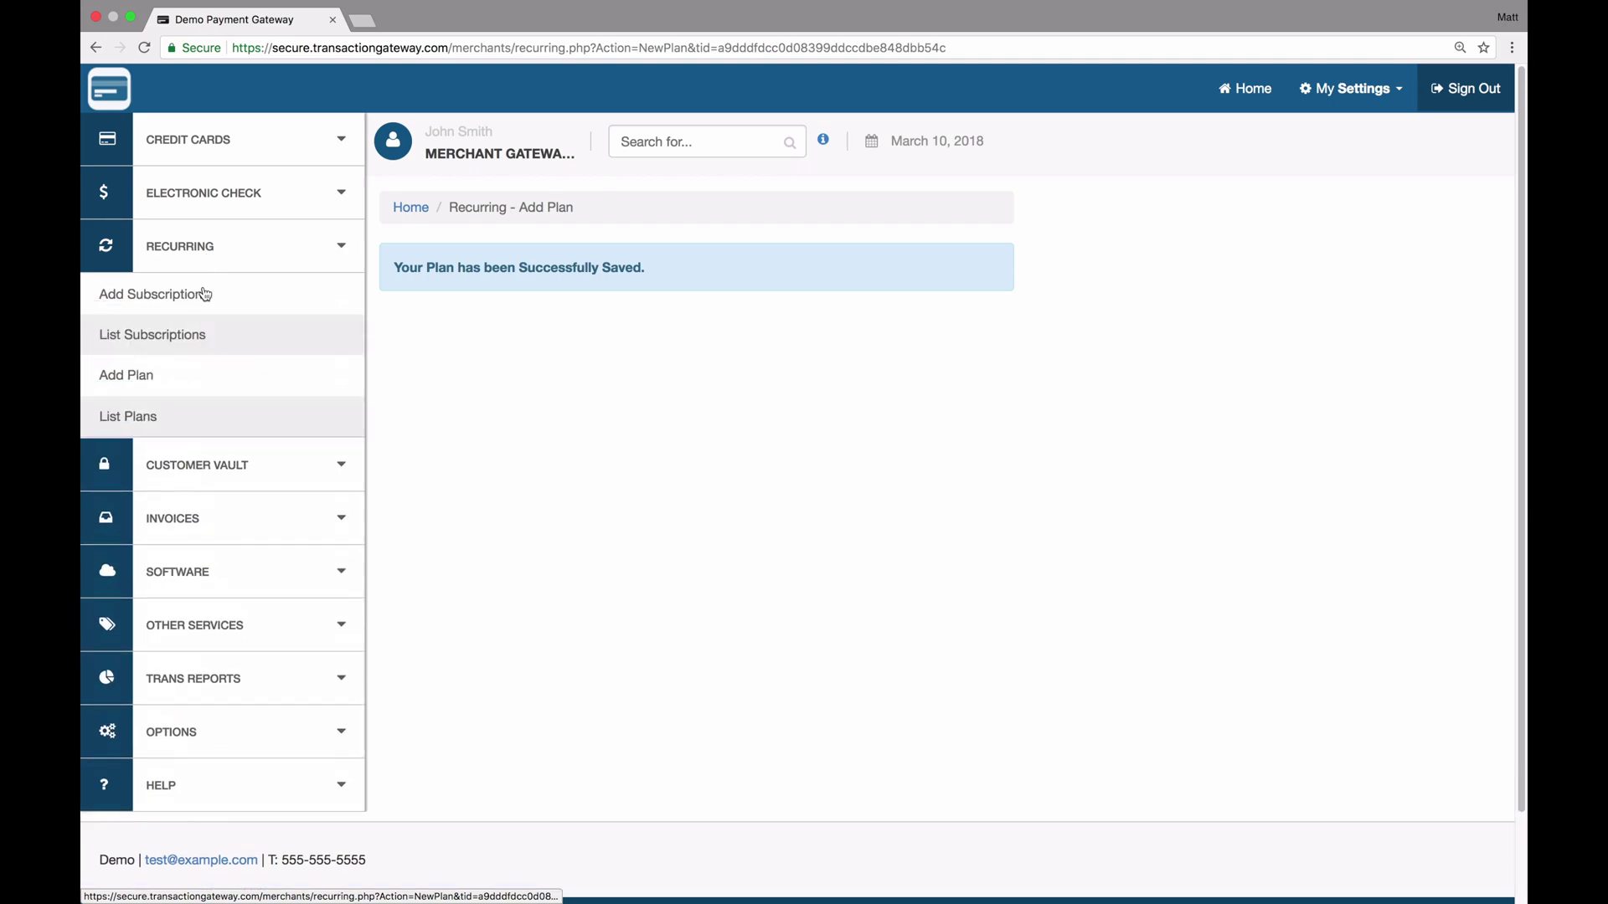
pyautogui.click(164, 419)
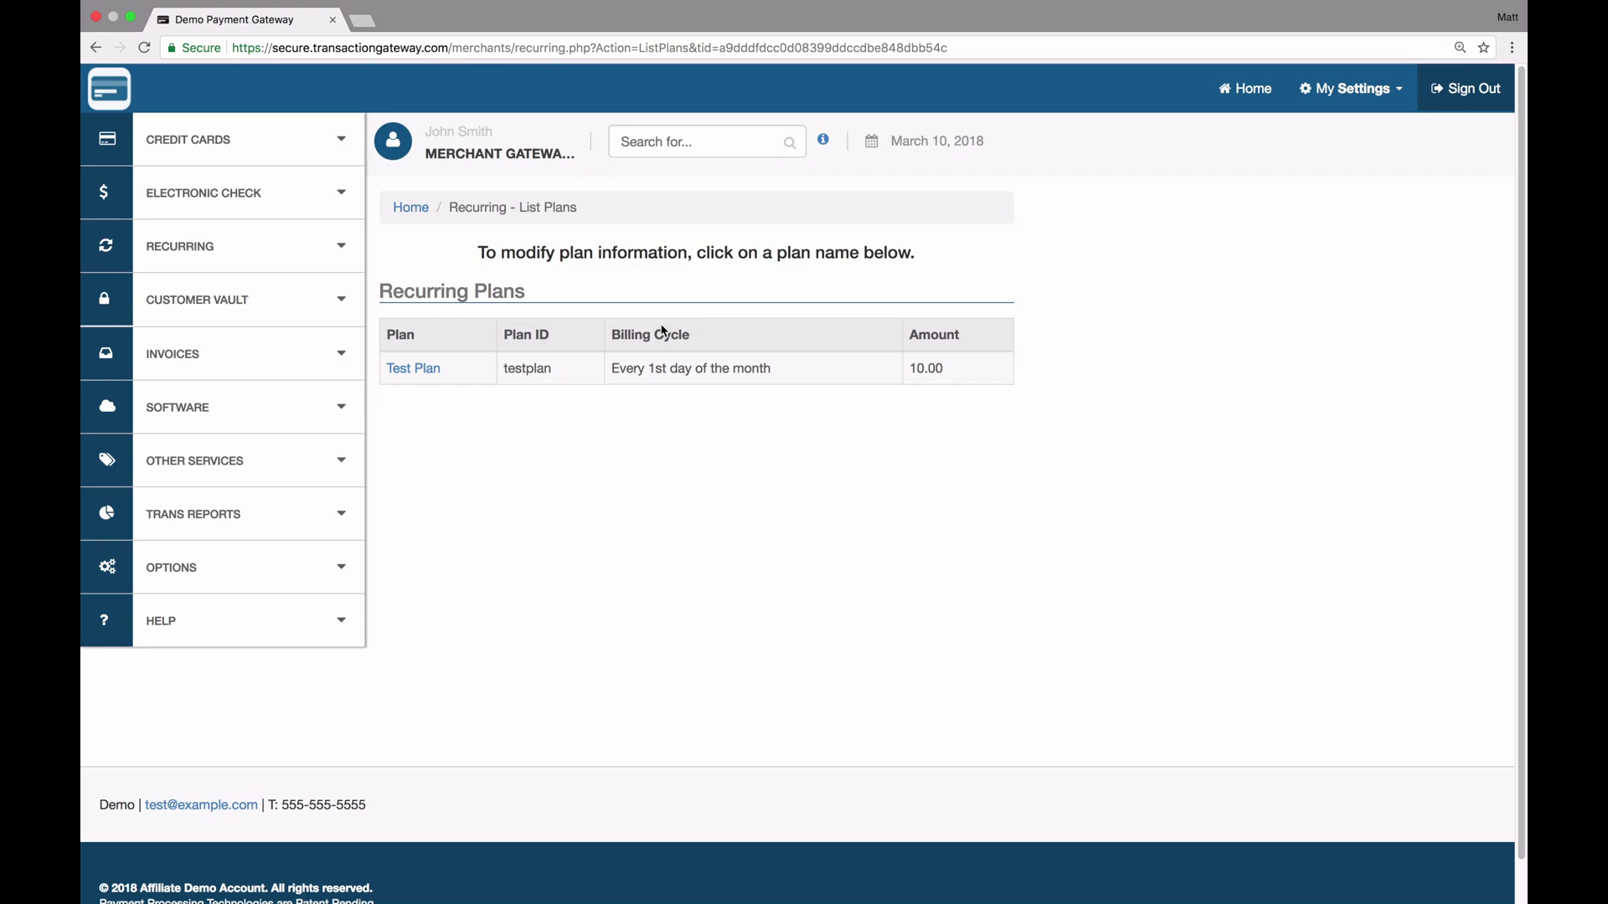
pyautogui.click(313, 245)
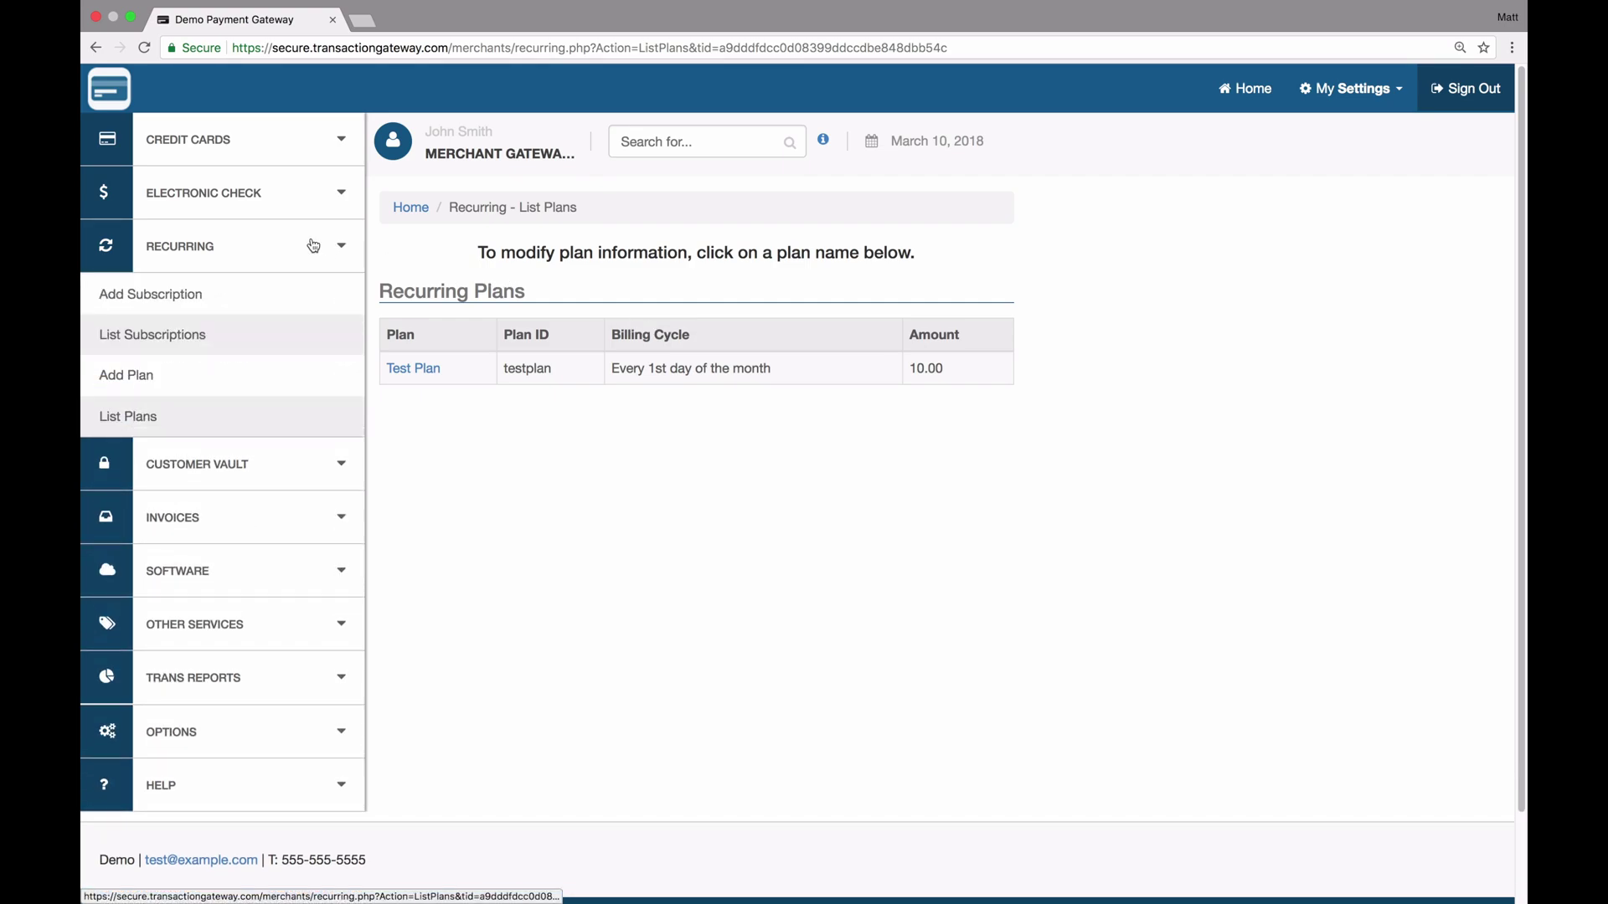
pyautogui.click(149, 291)
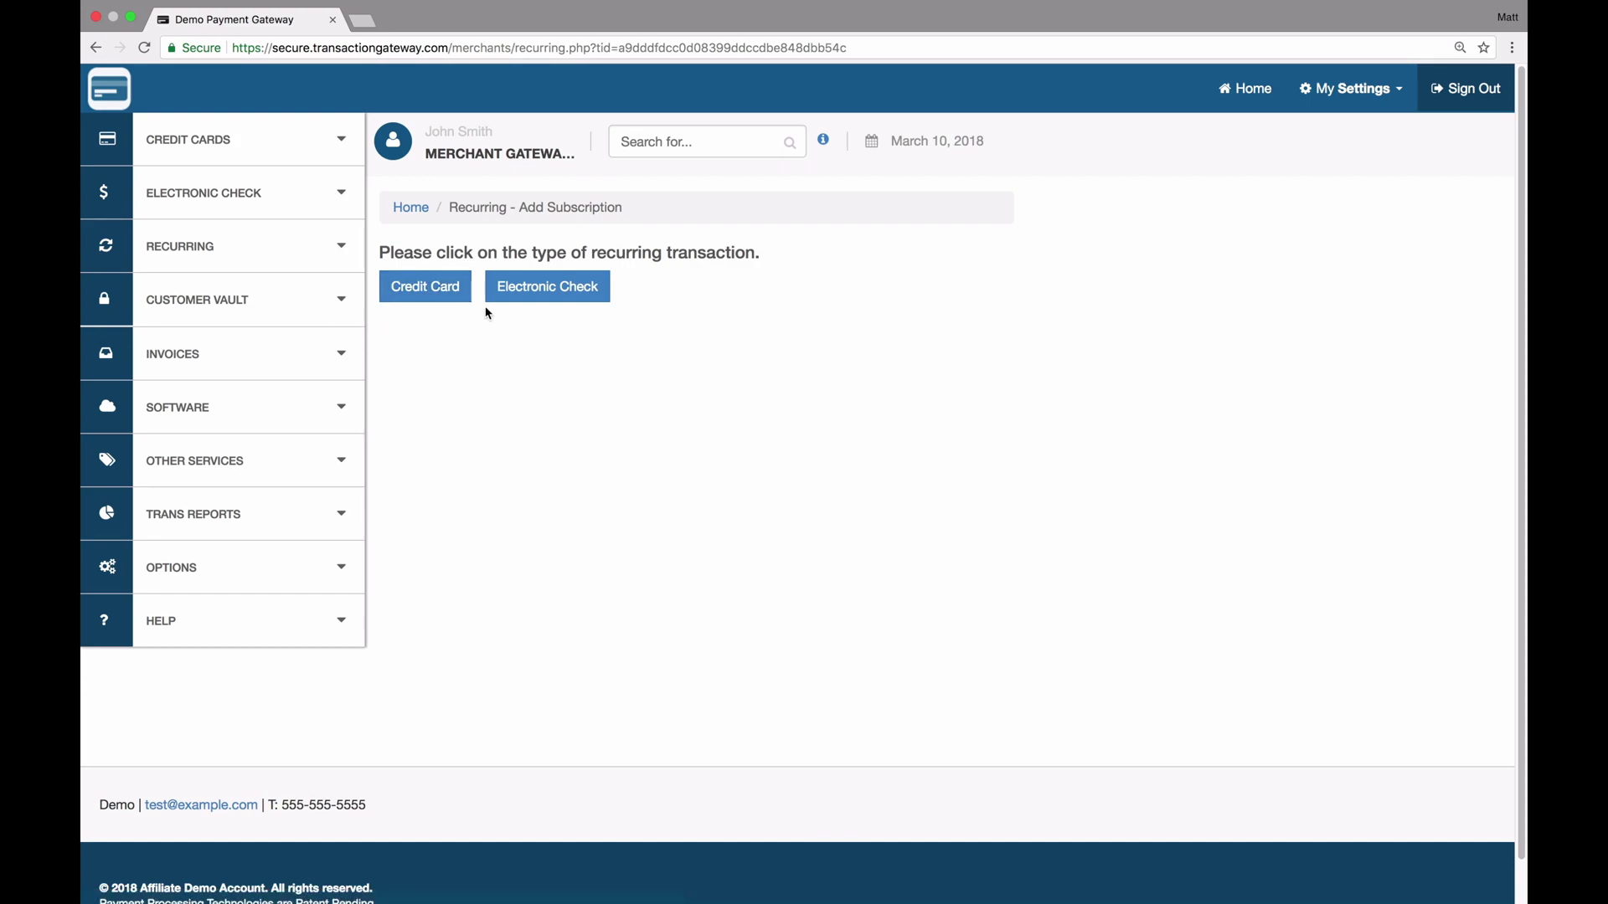
# Choose a credit-card subscription and enter the customer's card number and expiry date
pyautogui.click(416, 290)
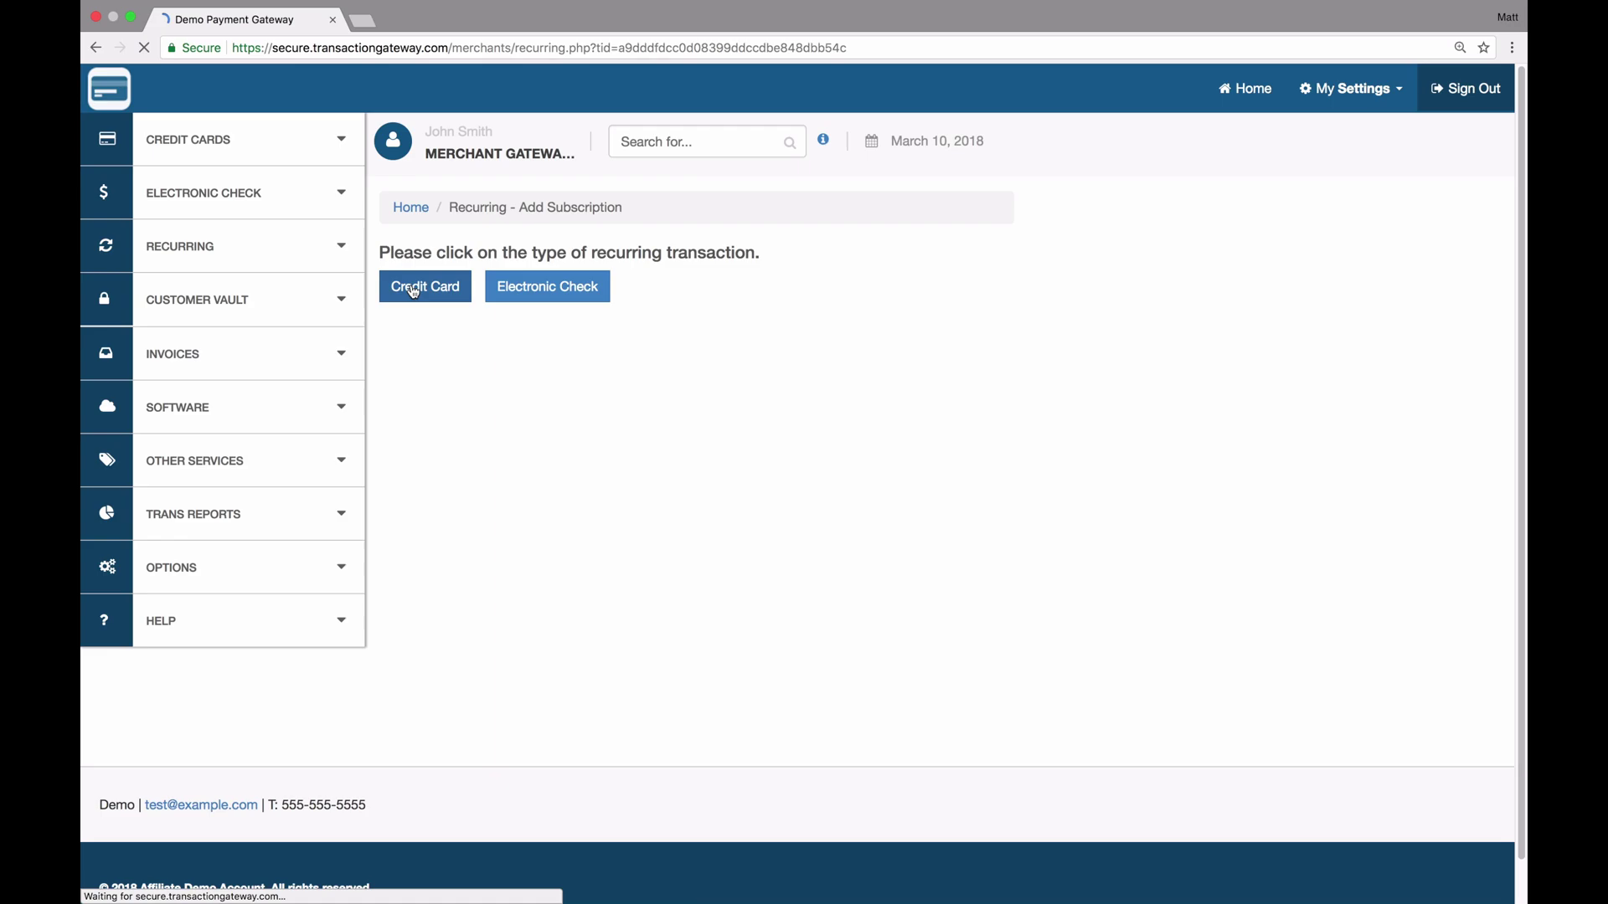
pyautogui.scroll(-10, 901, 574)
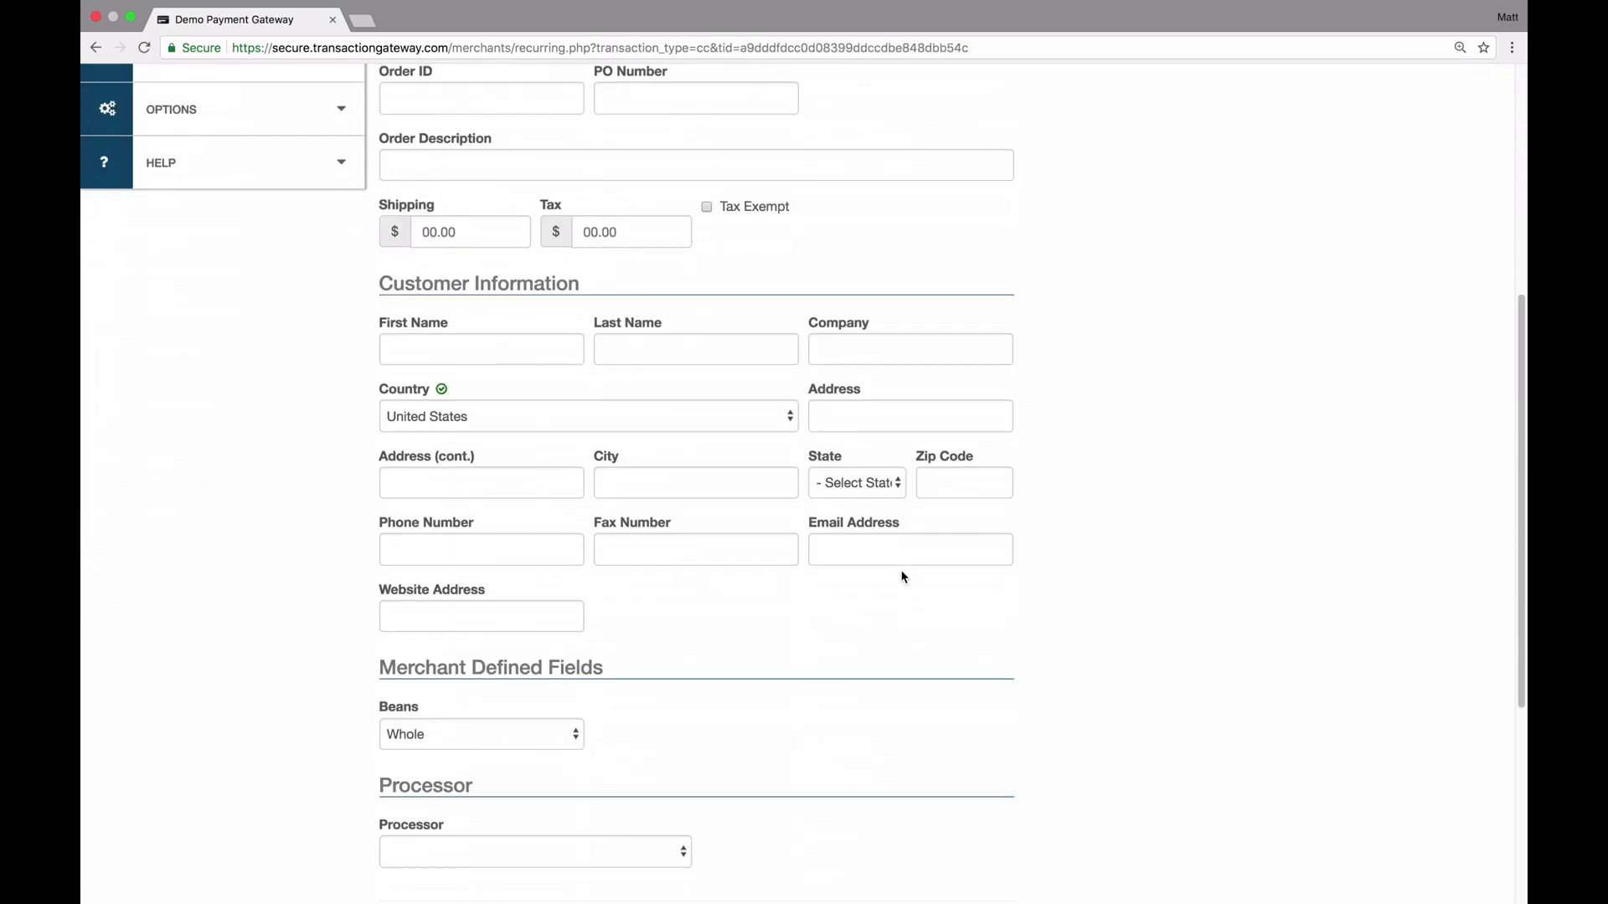
pyautogui.scroll(4, 903, 576)
pyautogui.scroll(6, 903, 576)
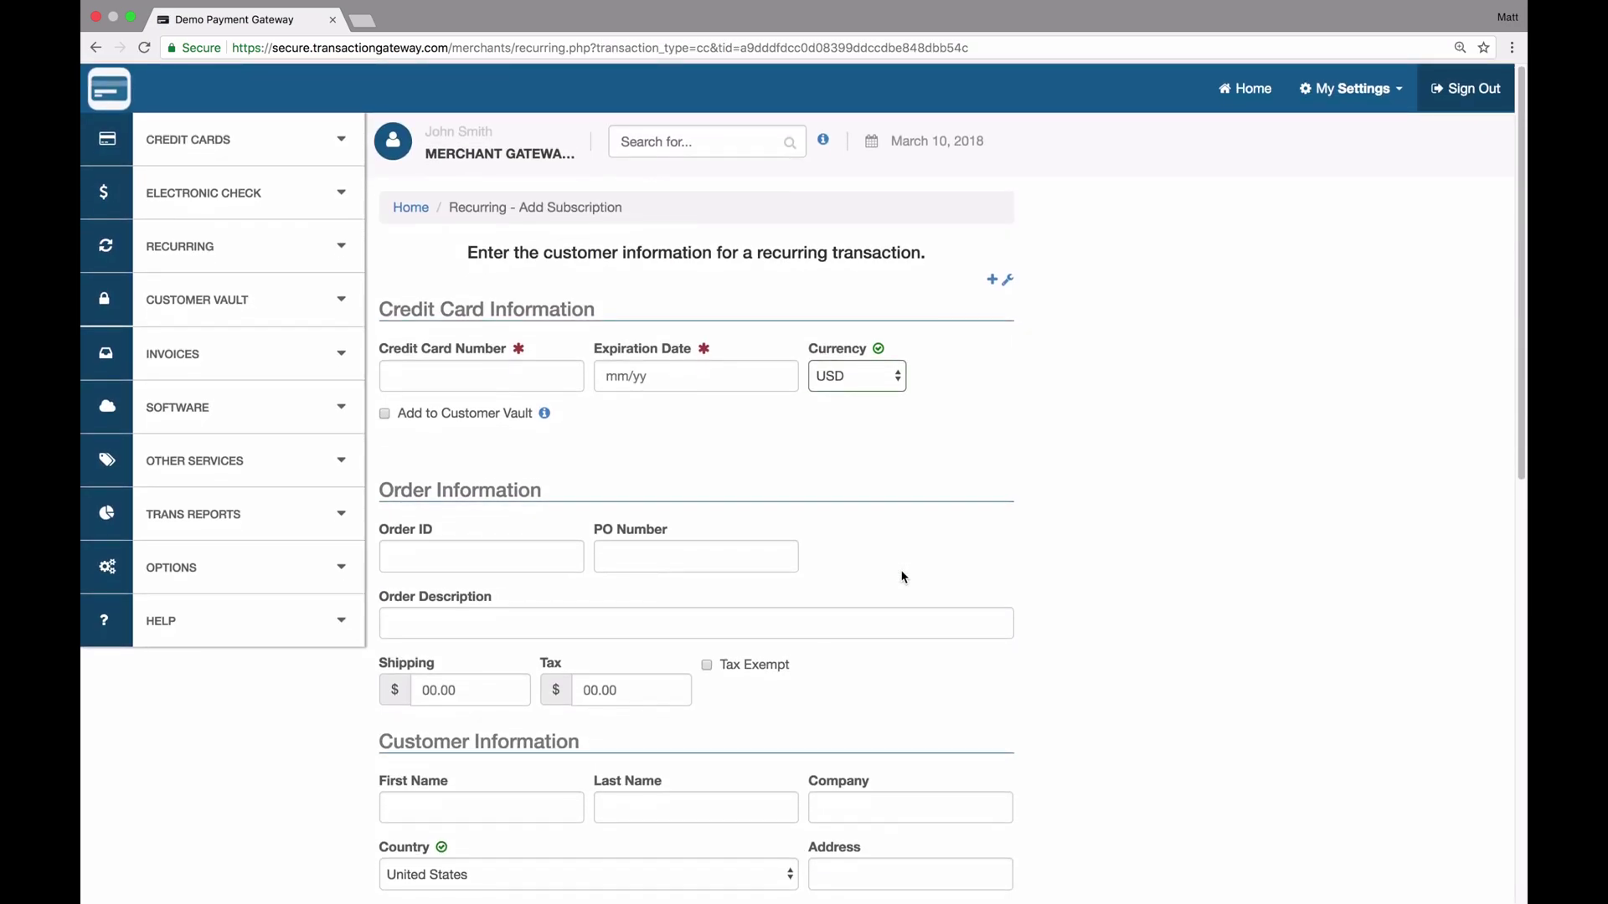
pyautogui.scroll(-9, 901, 574)
pyautogui.scroll(4, 445, 315)
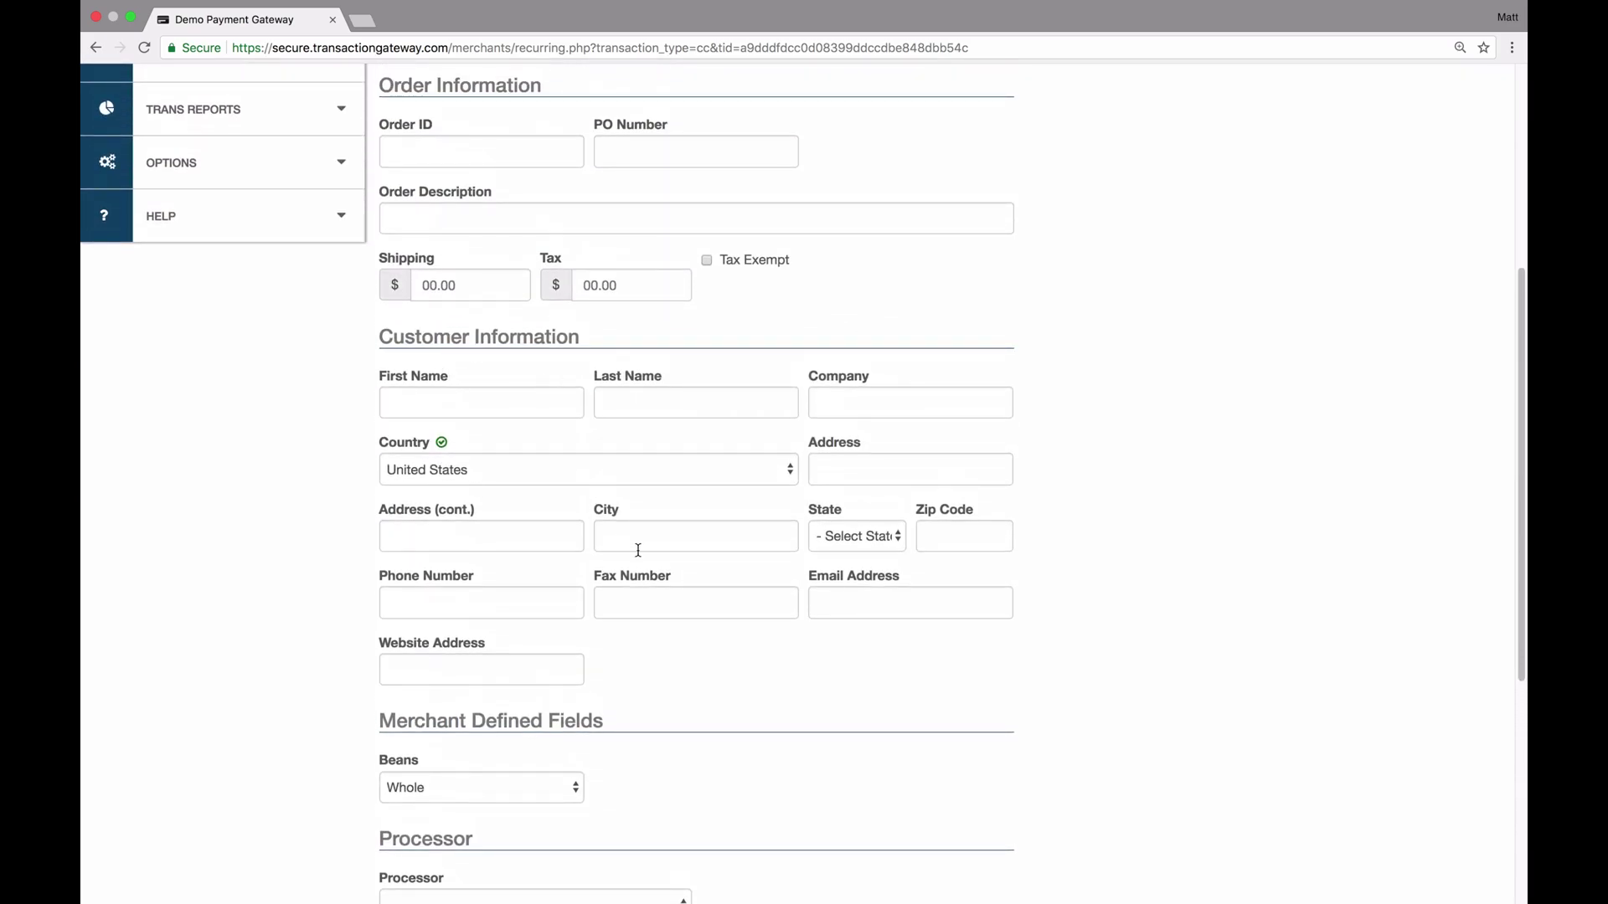
pyautogui.scroll(5, 638, 548)
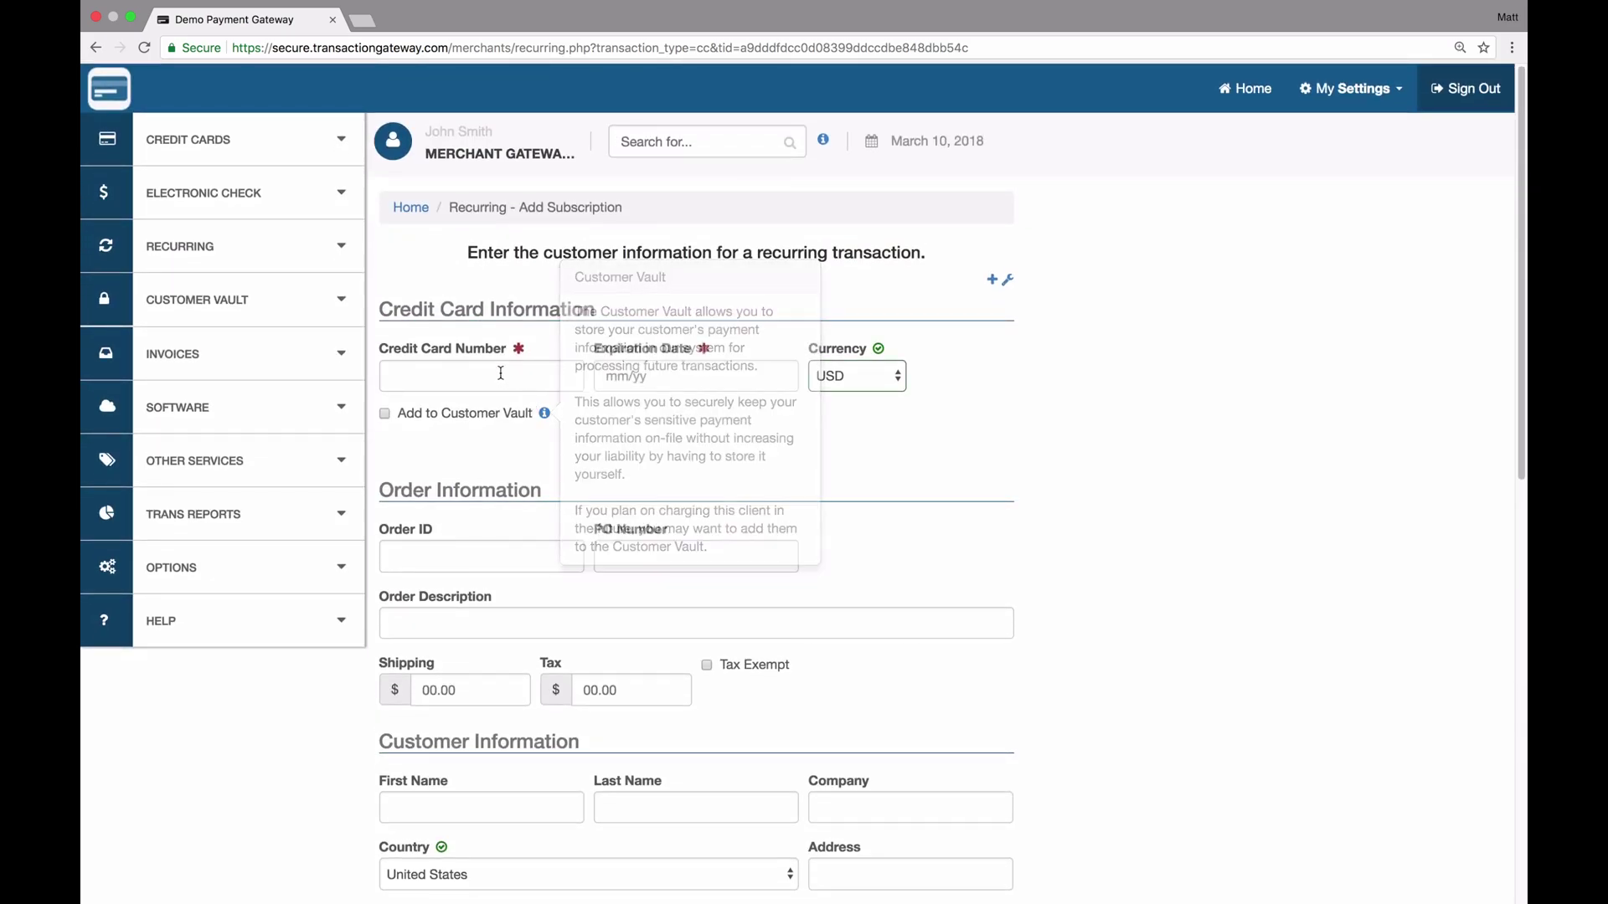
pyautogui.click(462, 369)
pyautogui.write('4111111111111111')
pyautogui.press('Tab')
pyautogui.write('1020')
pyautogui.press('Tab')
# Enter the customer's first and last name, enable Send Receipt Email, and continue
pyautogui.scroll(-5, 559, 453)
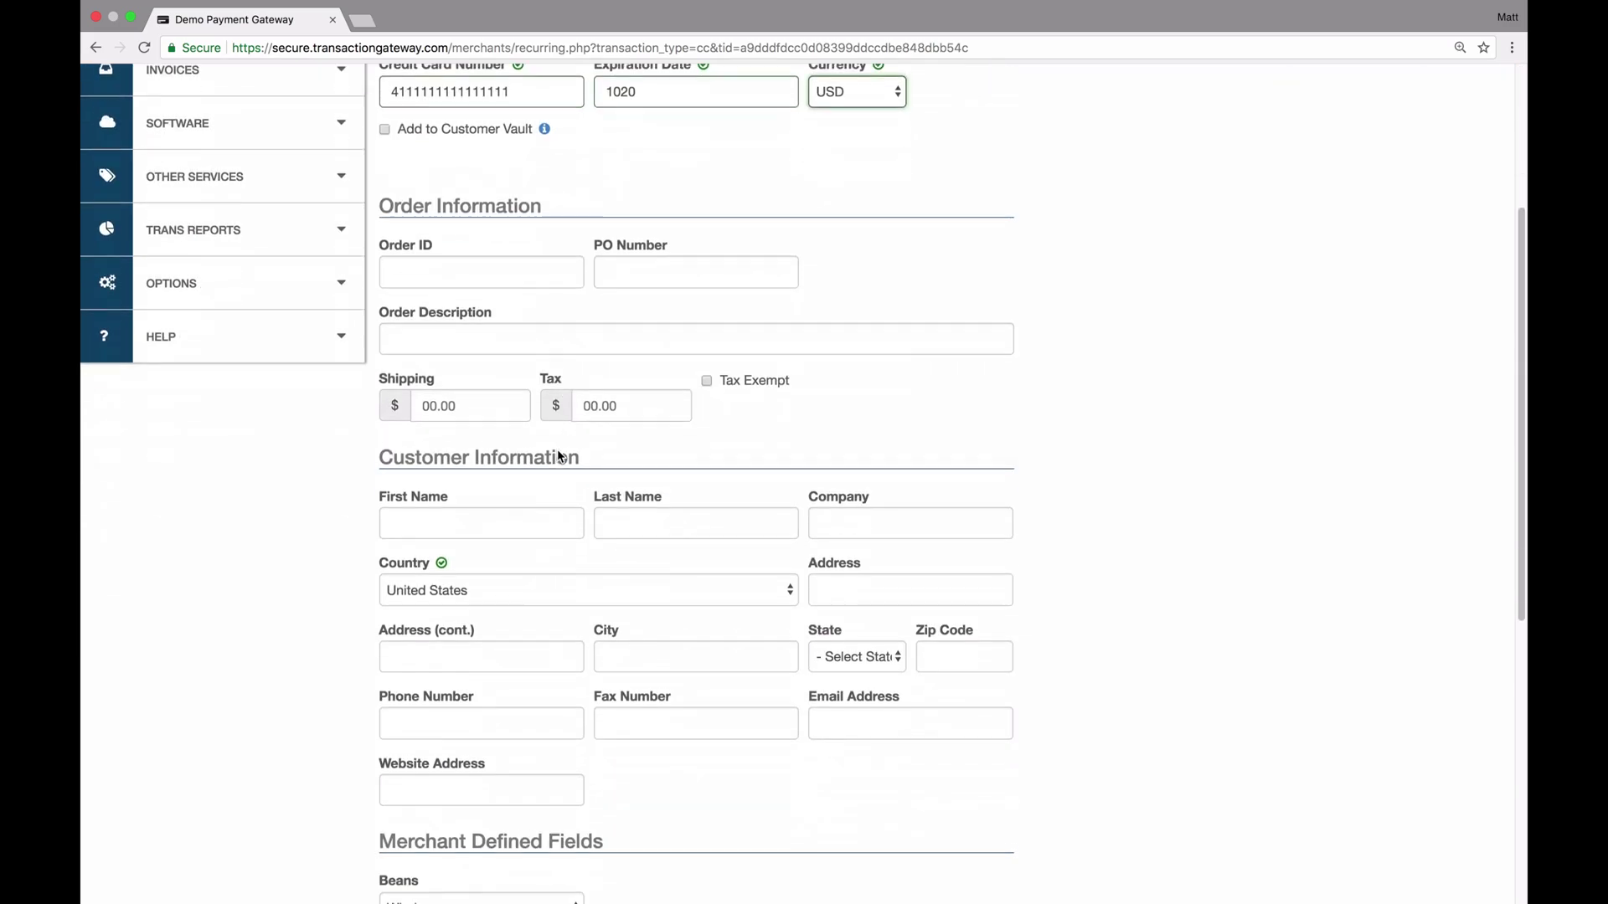
pyautogui.click(480, 515)
pyautogui.write('Jane')
pyautogui.press('Tab')
pyautogui.write('Doe')
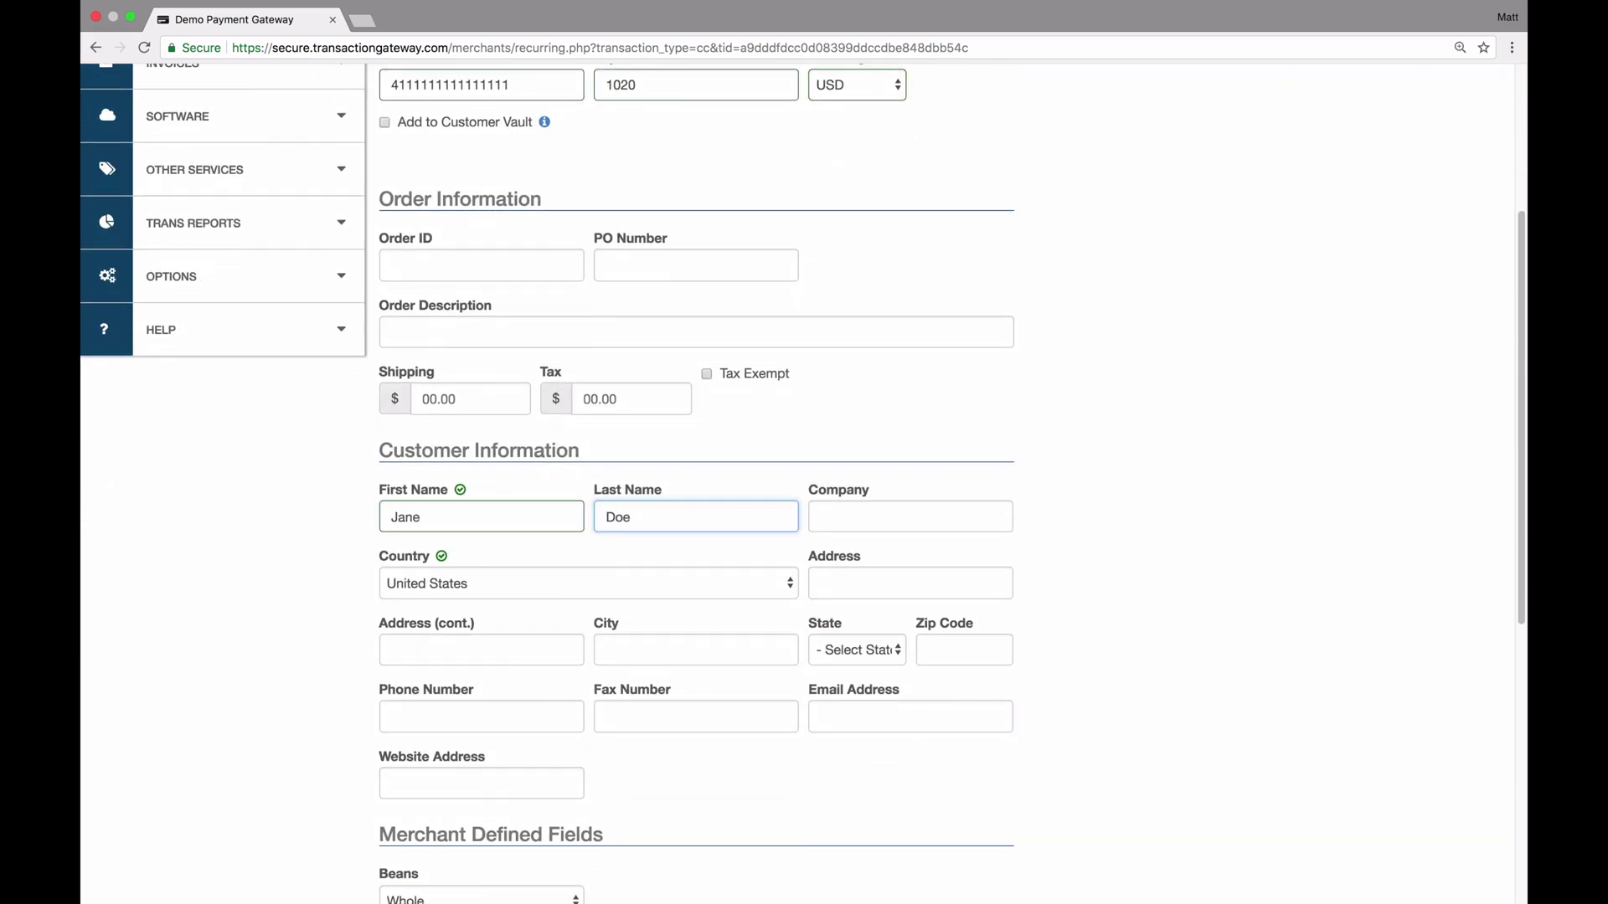
pyautogui.scroll(-10, 484, 563)
pyautogui.click(393, 563)
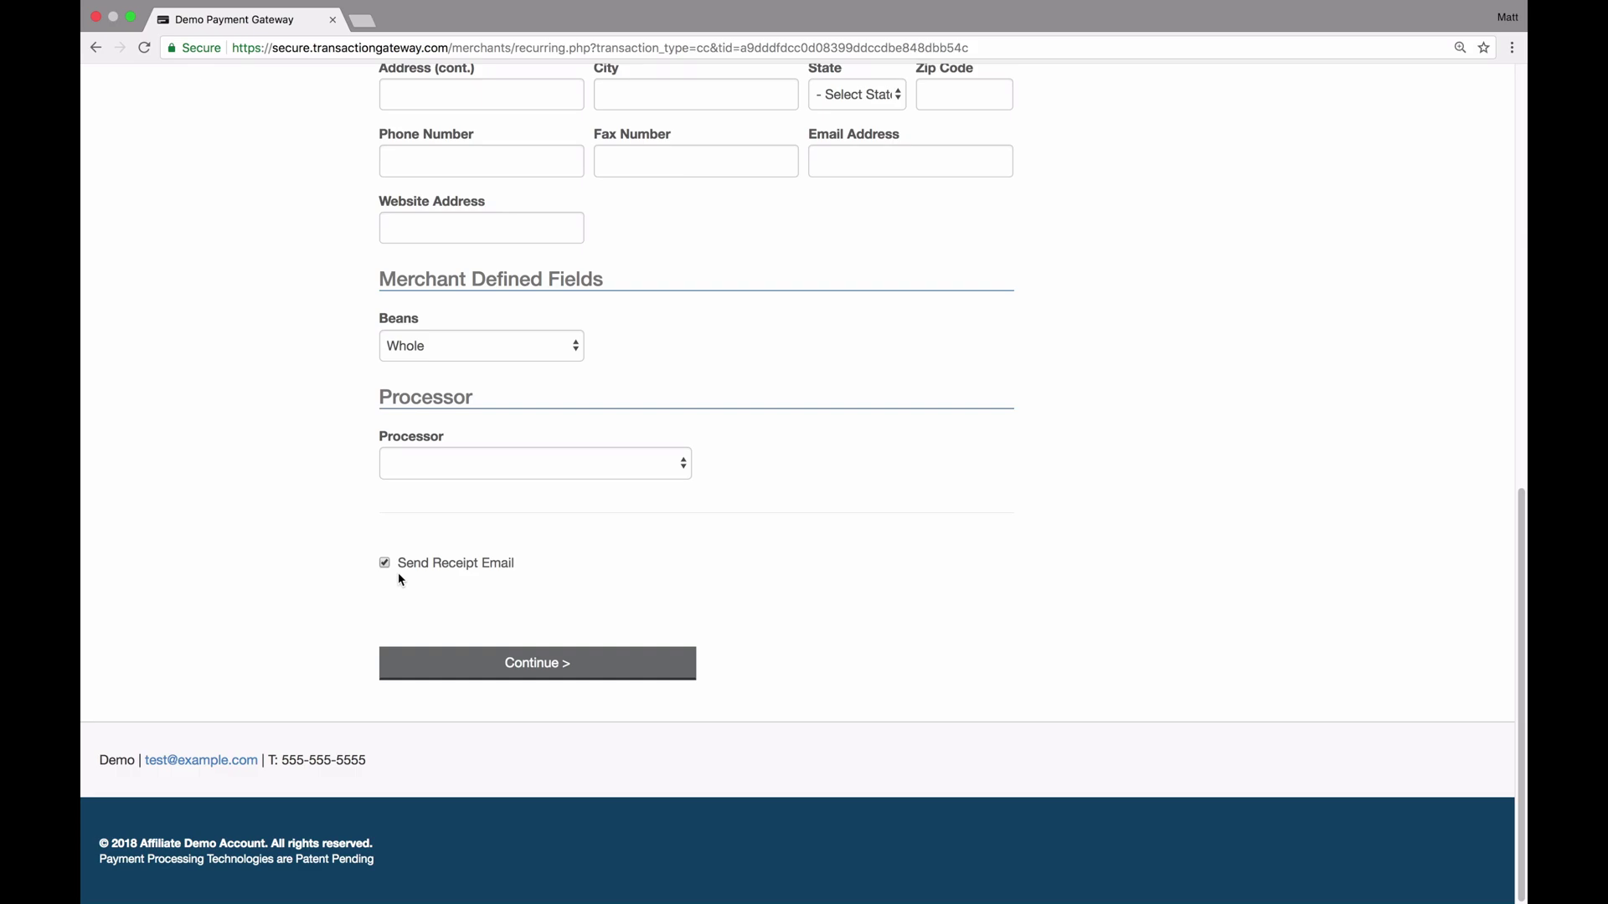
pyautogui.click(540, 661)
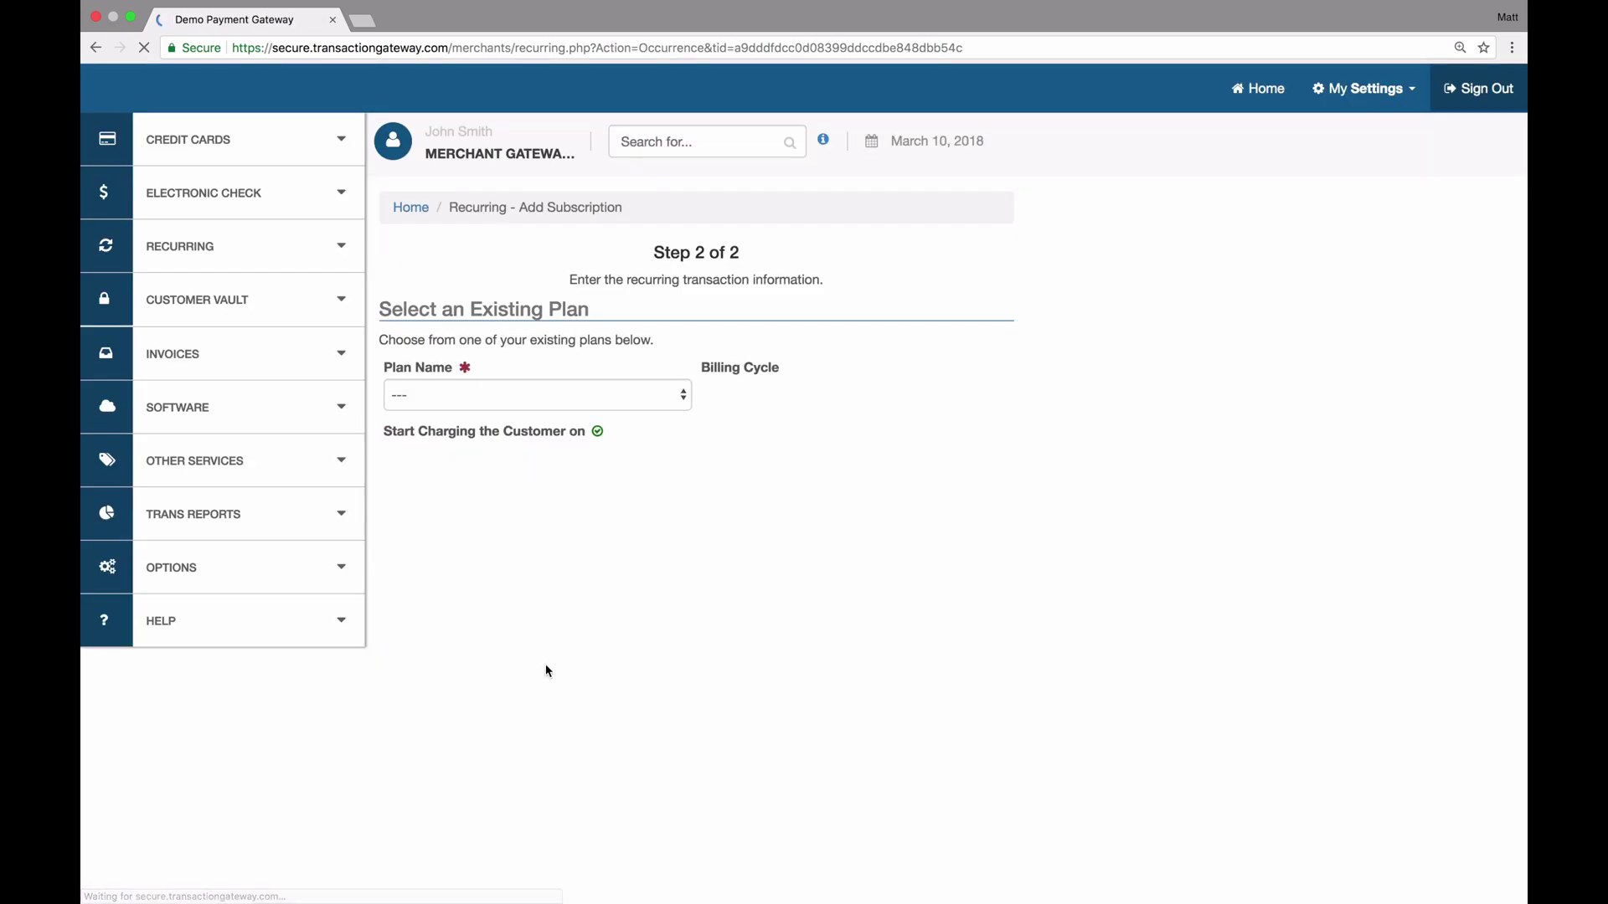
# Select Test Plan as the plan name, with charges starting 04/01/2018
pyautogui.click(415, 395)
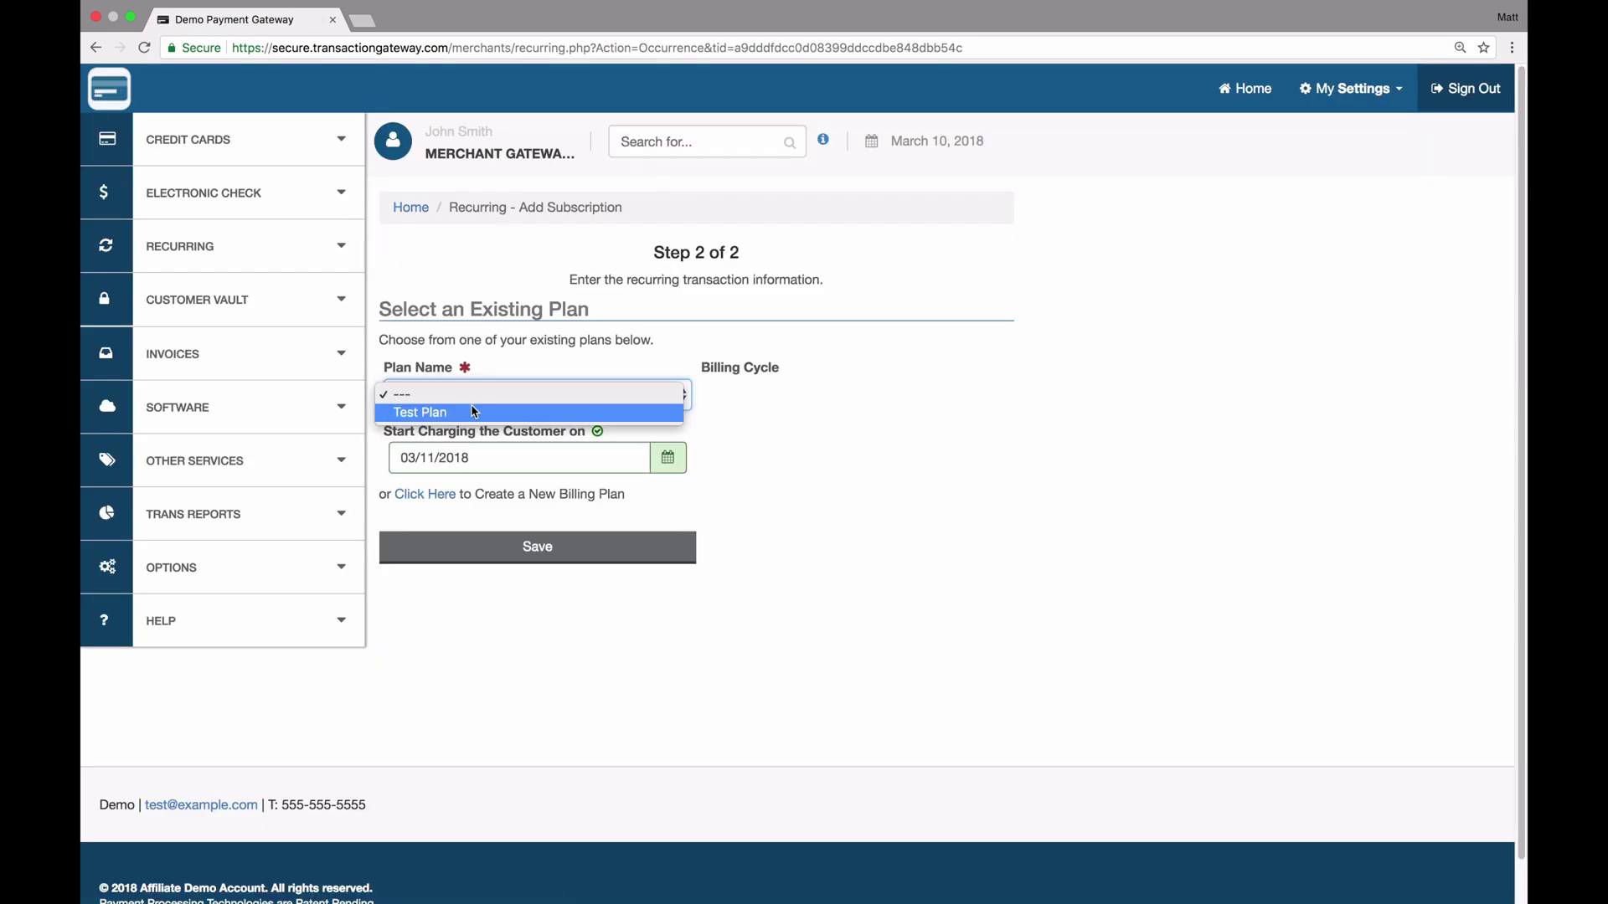
pyautogui.click(425, 418)
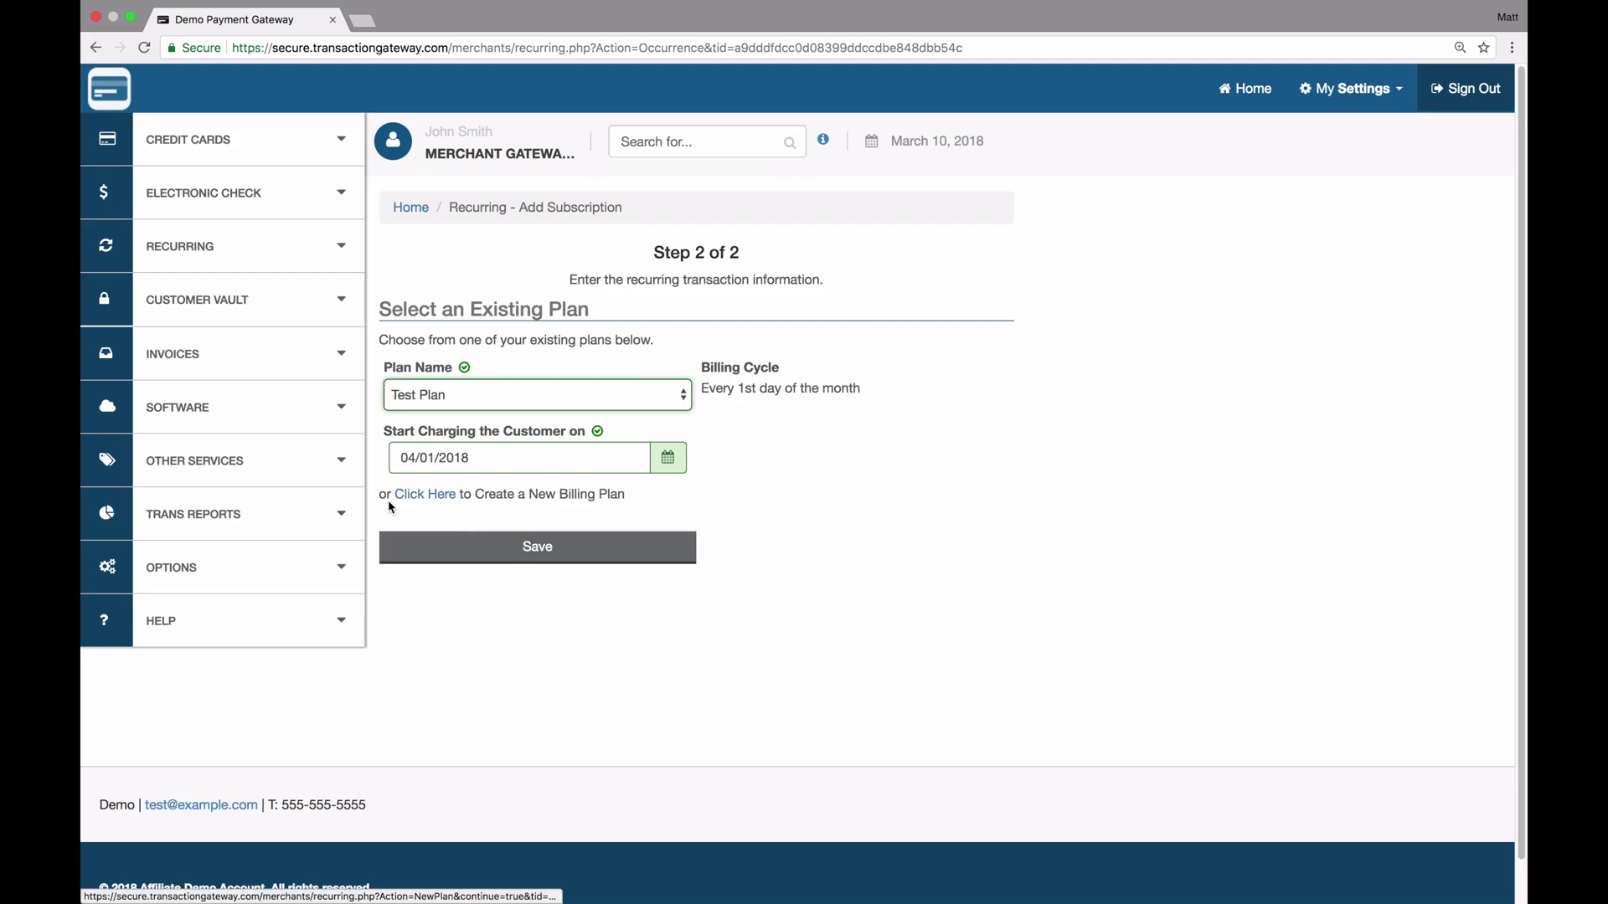
# Open the Create a New Billing Plan form within the subscription and scroll through it
pyautogui.click(424, 497)
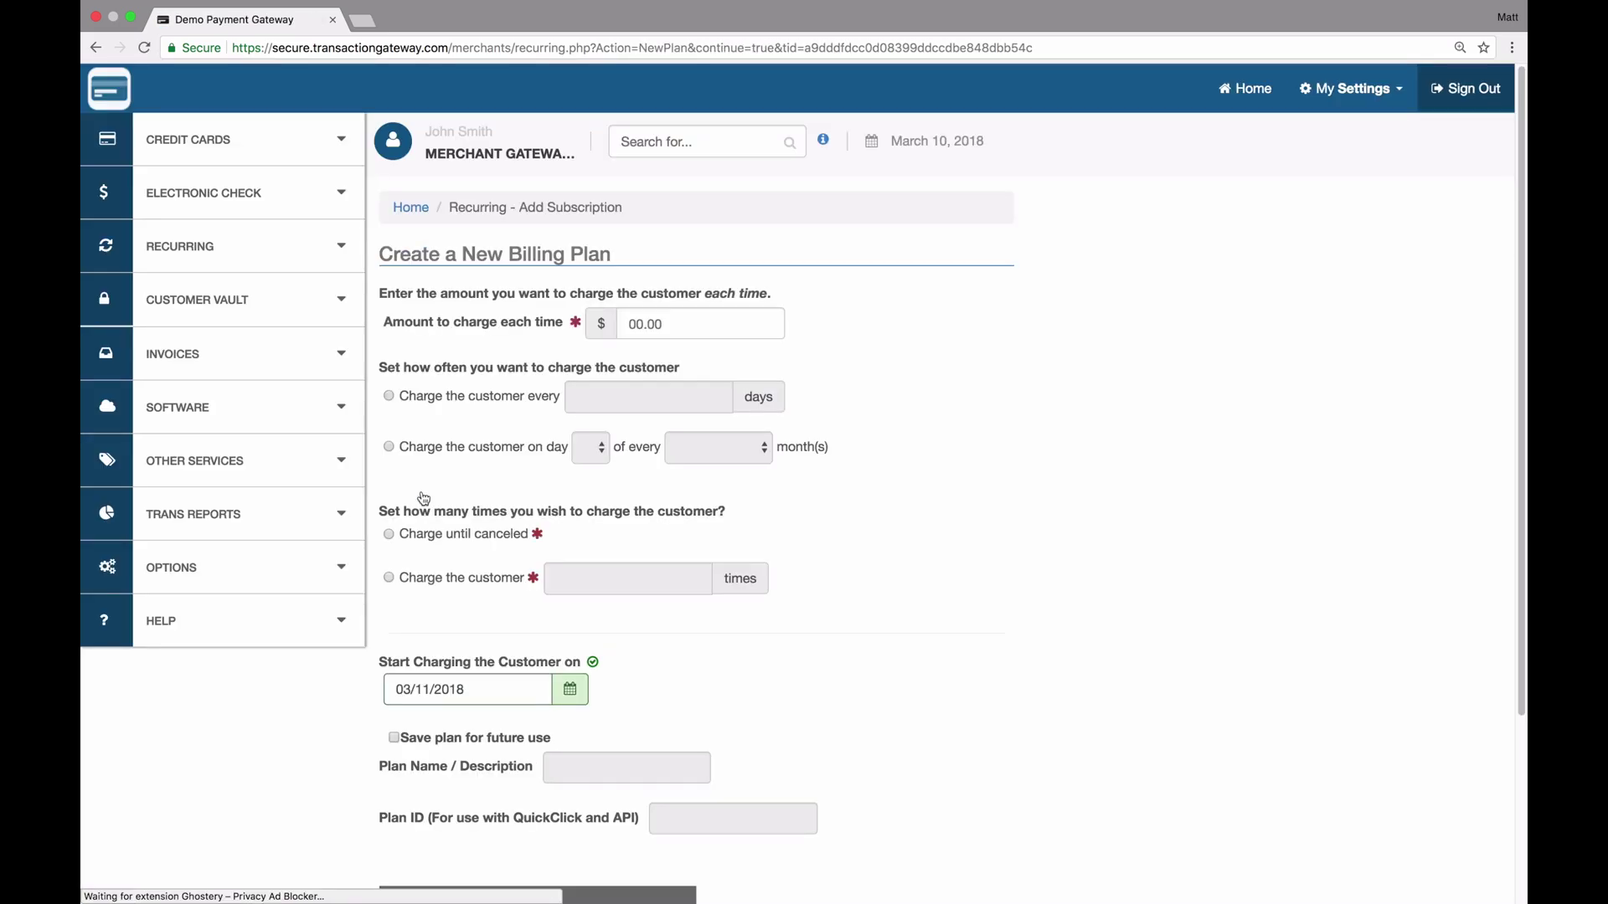
pyautogui.scroll(-5, 536, 563)
pyautogui.scroll(5, 535, 563)
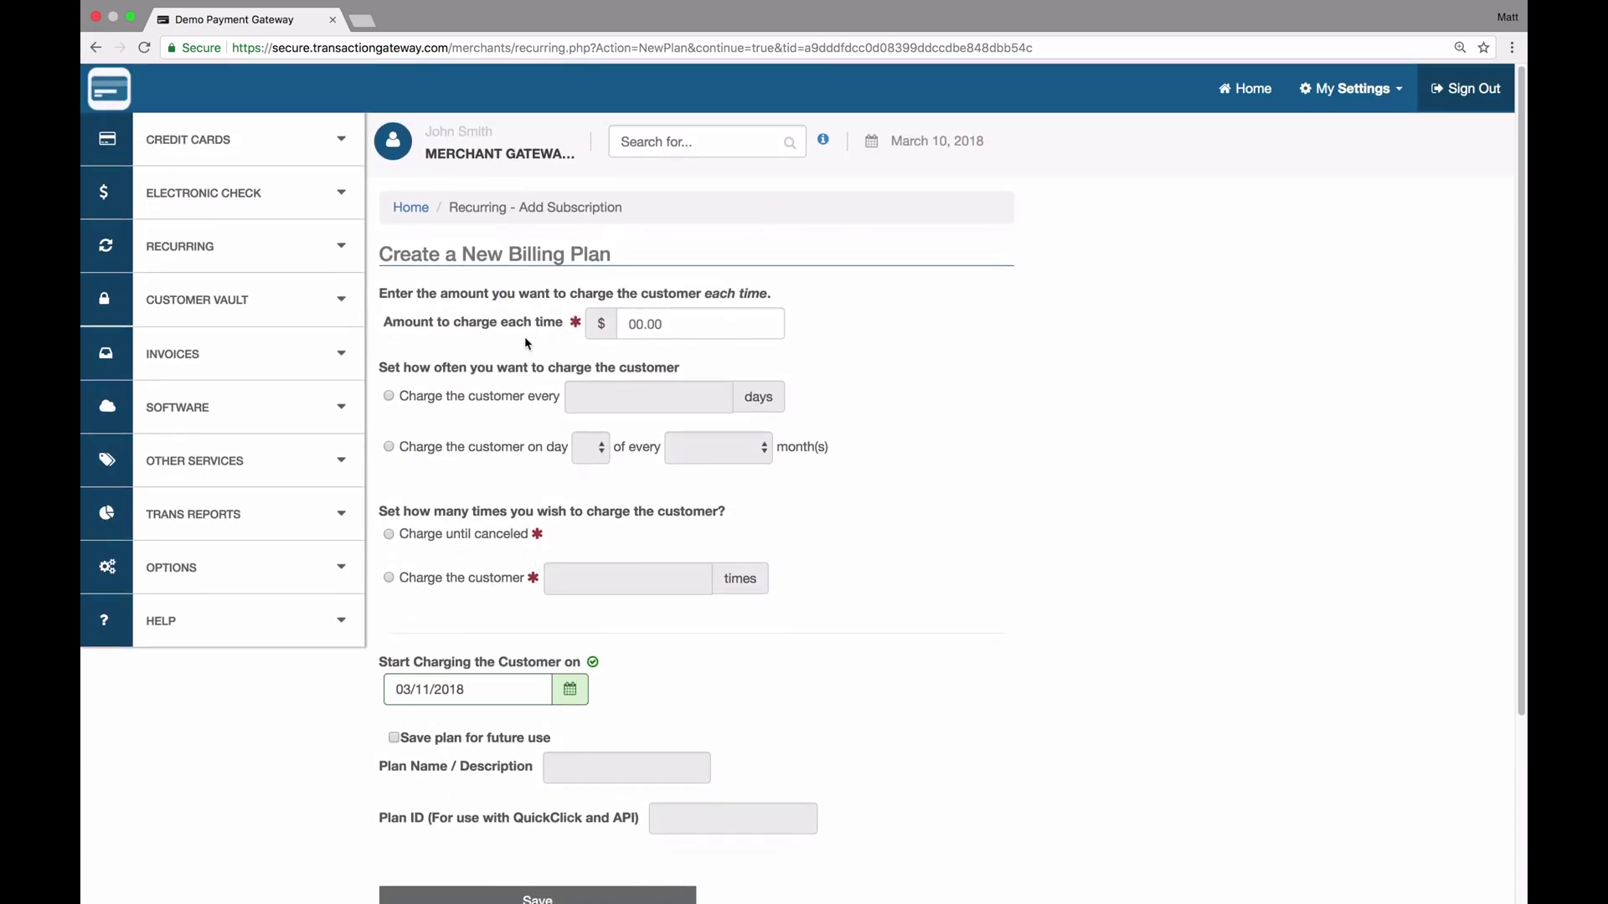
pyautogui.scroll(-5, 545, 499)
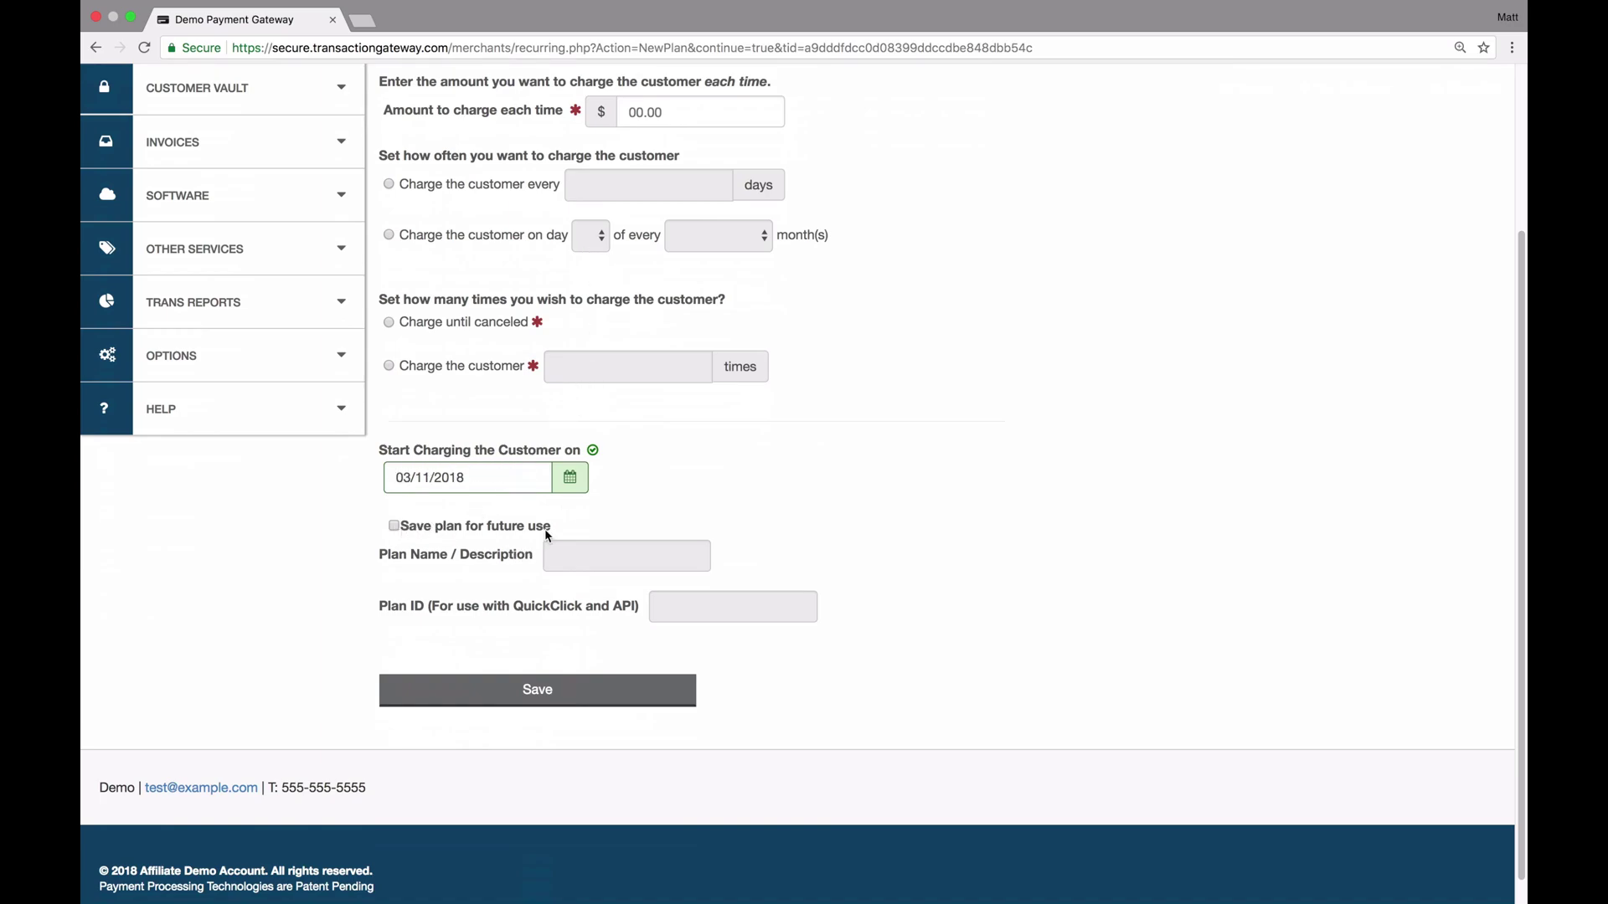
# Go back to Step 2, reselect Test Plan, and save the subscription starting 04/01/2018
pyautogui.click(98, 48)
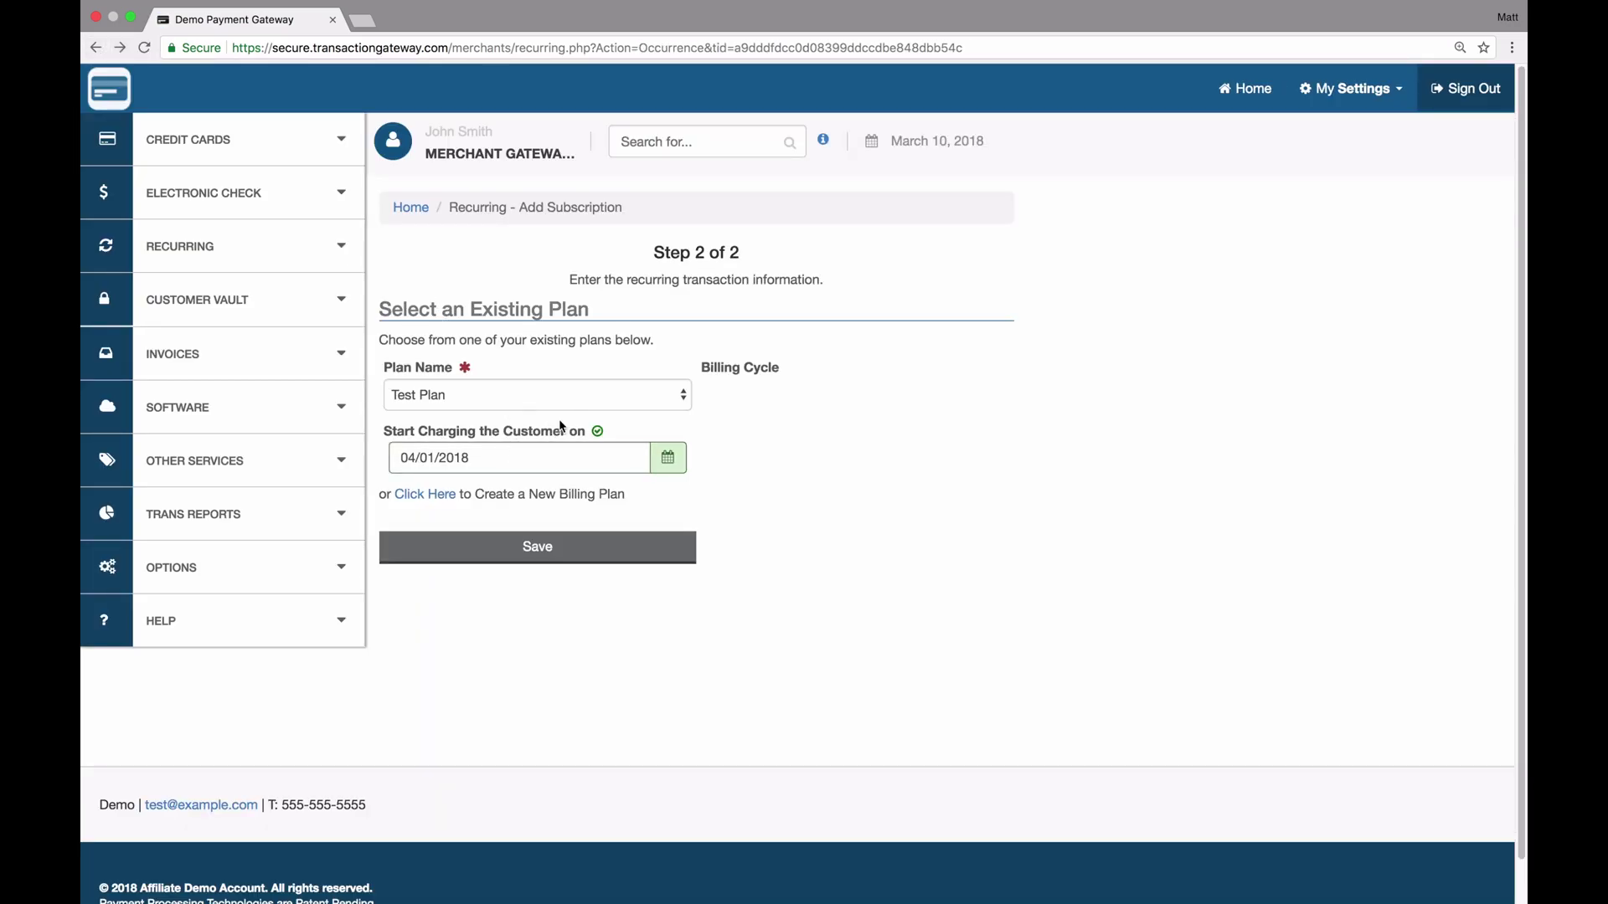
pyautogui.click(576, 405)
pyautogui.click(560, 395)
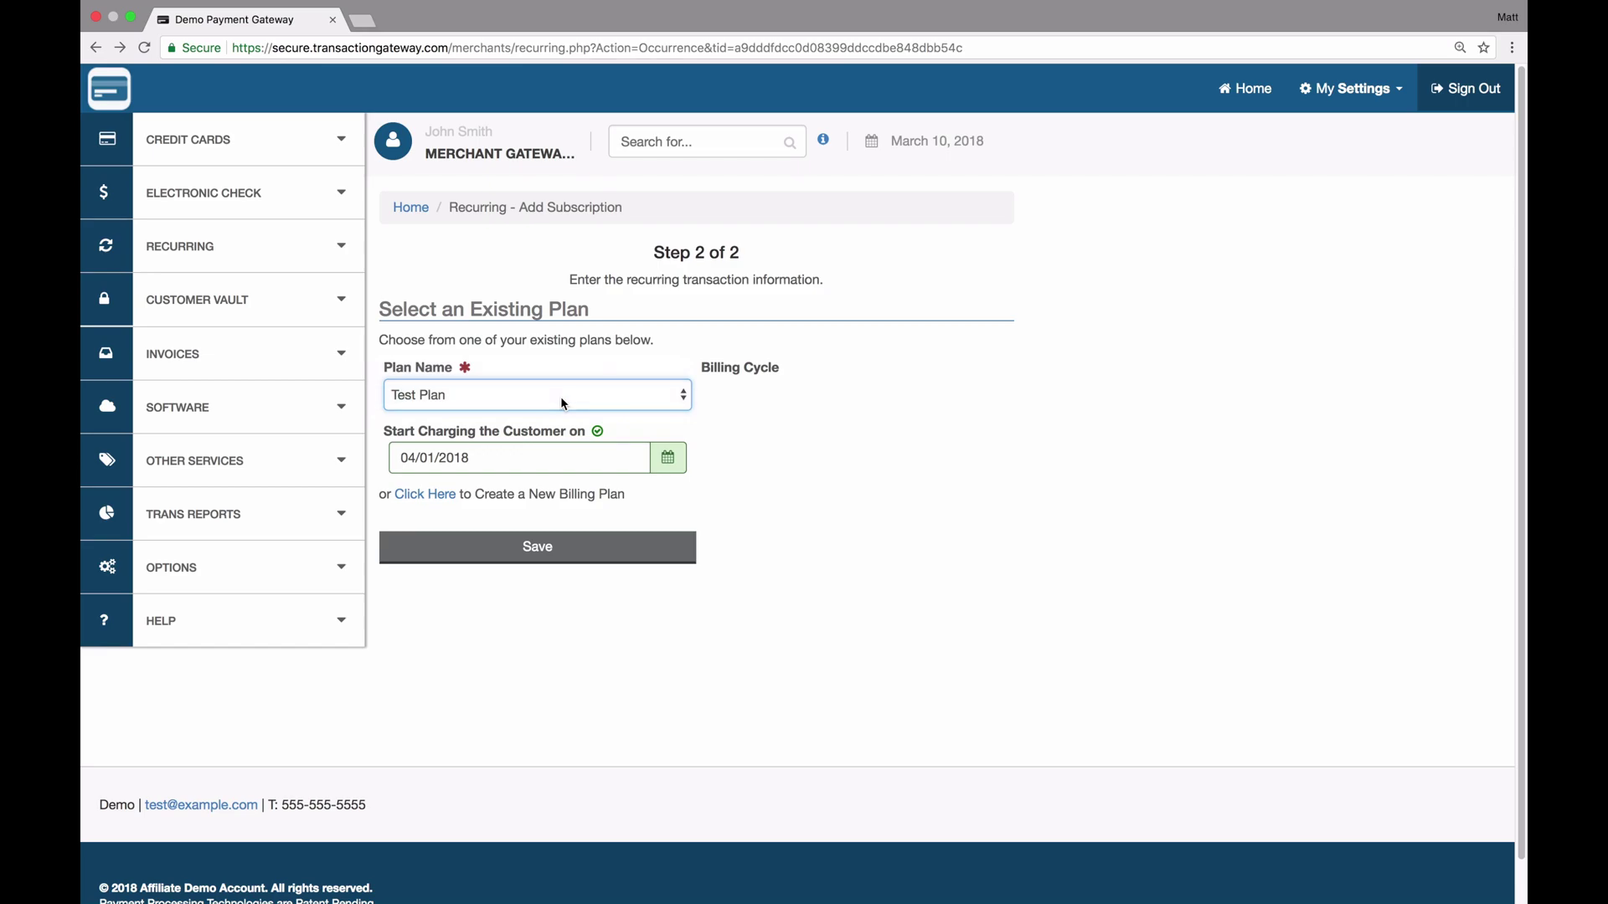
pyautogui.click(557, 547)
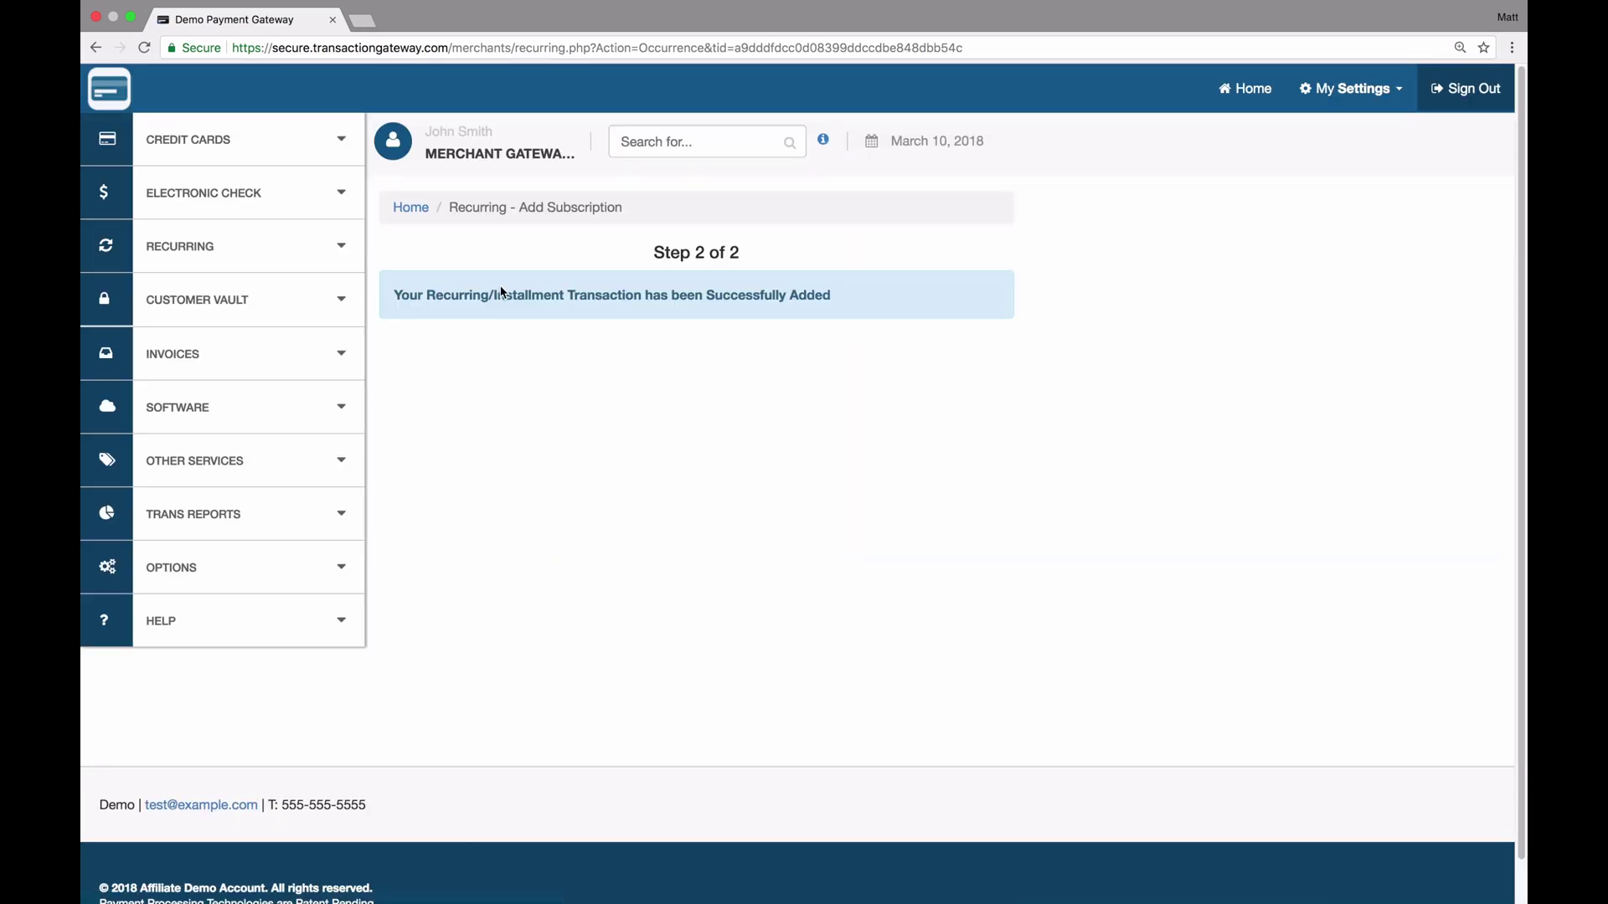
# Open List Subscriptions and find the testplan entry: $10.00 charged until canceled
pyautogui.click(264, 248)
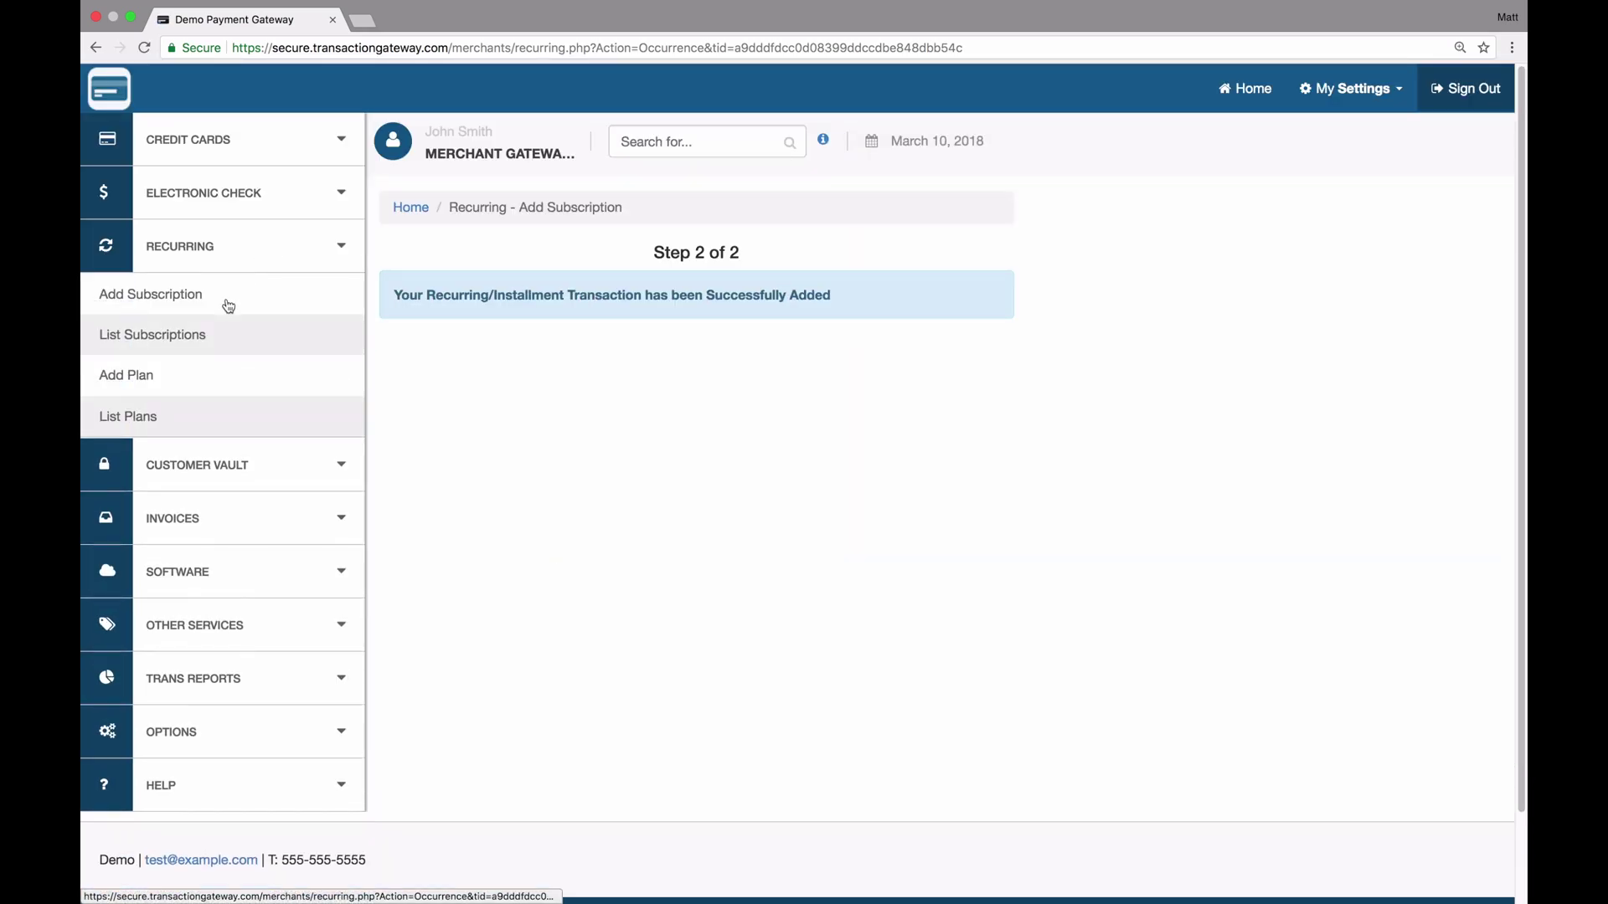
pyautogui.click(180, 337)
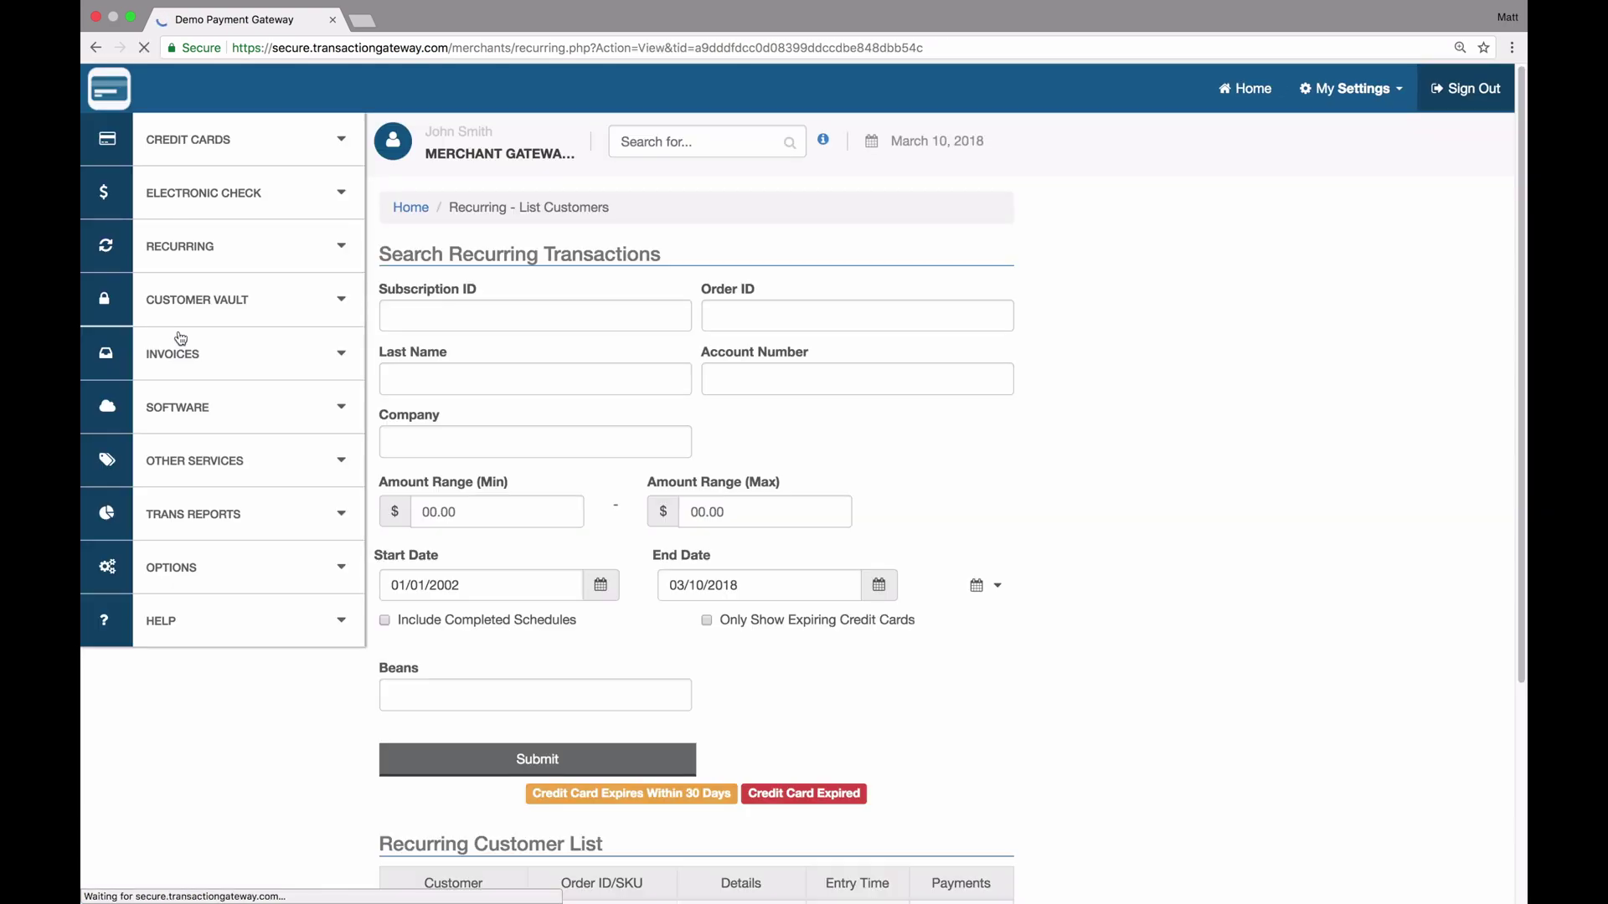
pyautogui.scroll(-10, 459, 515)
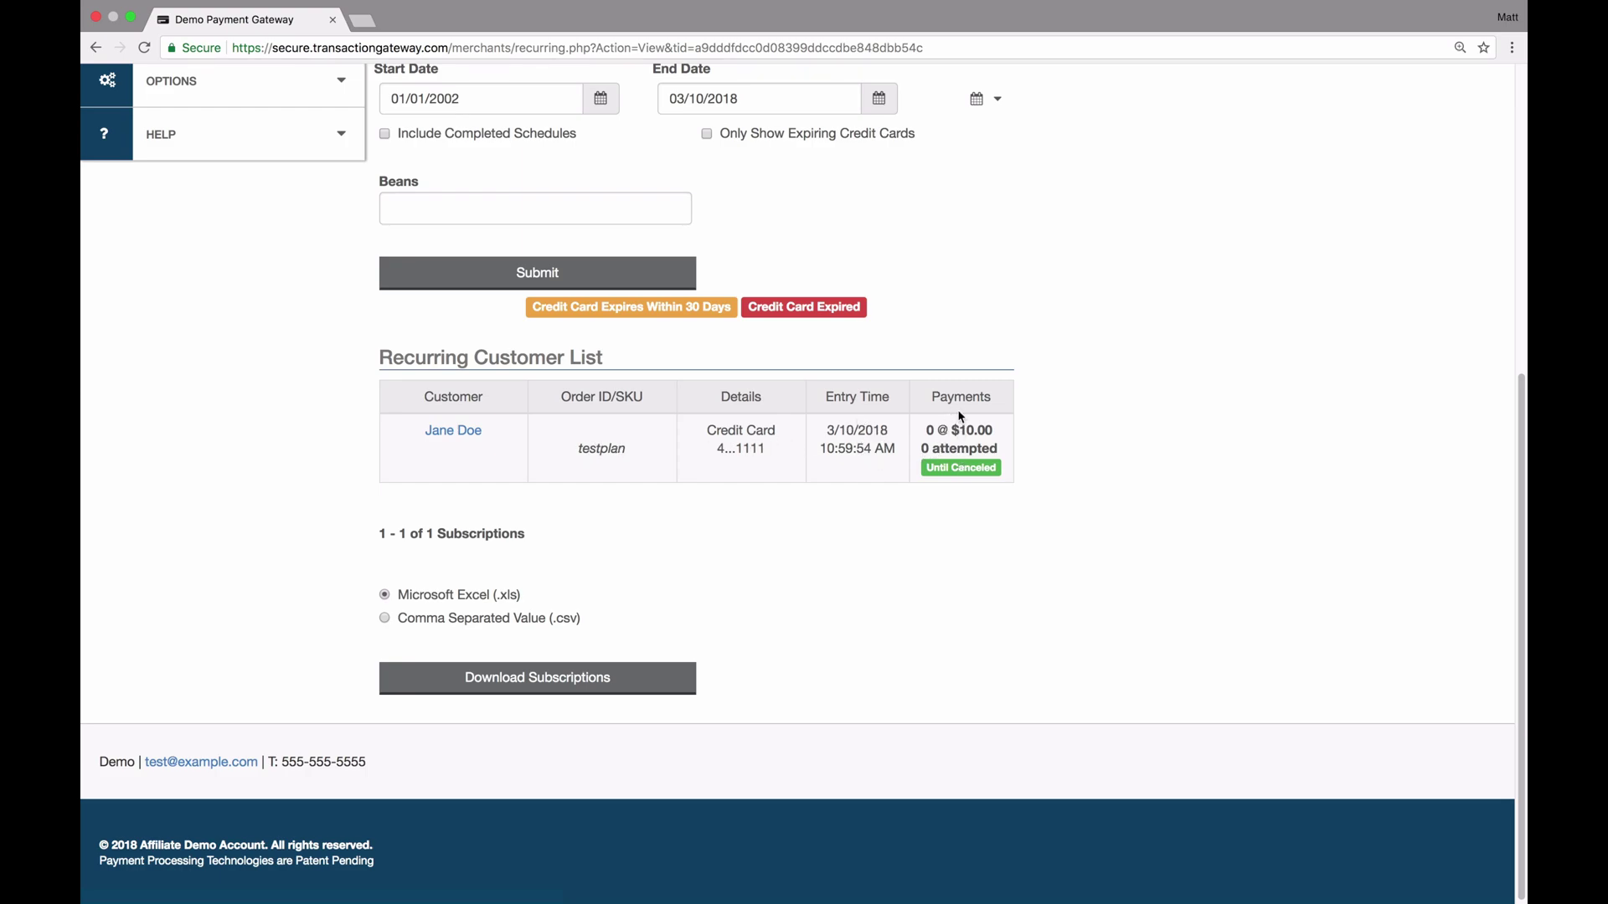
pyautogui.scroll(6, 947, 475)
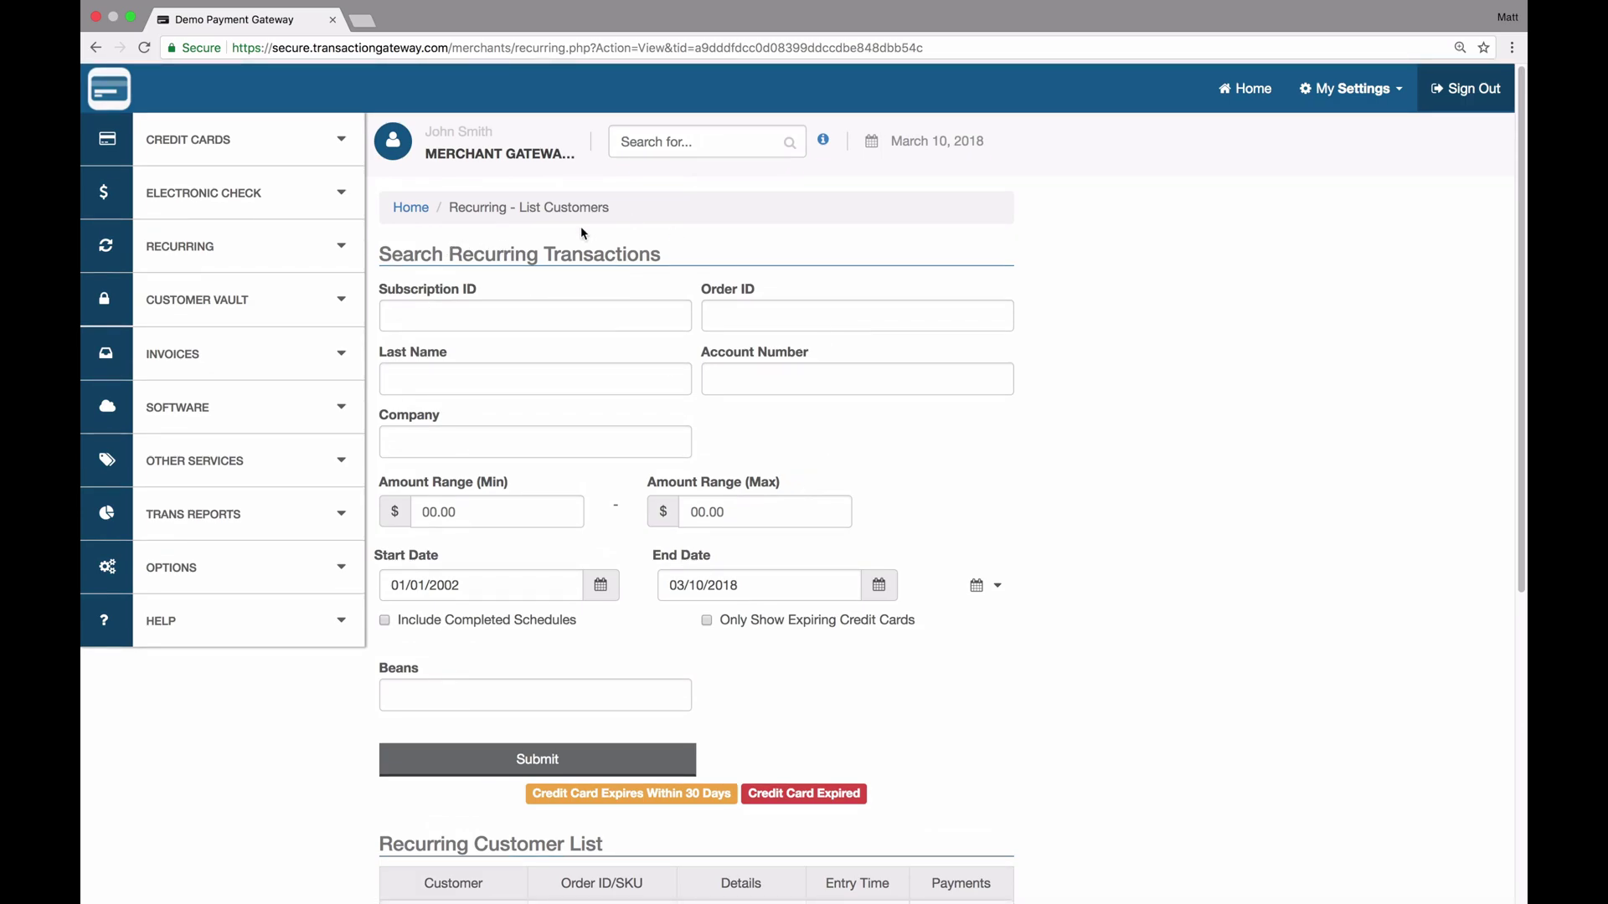
pyautogui.scroll(-5, 520, 515)
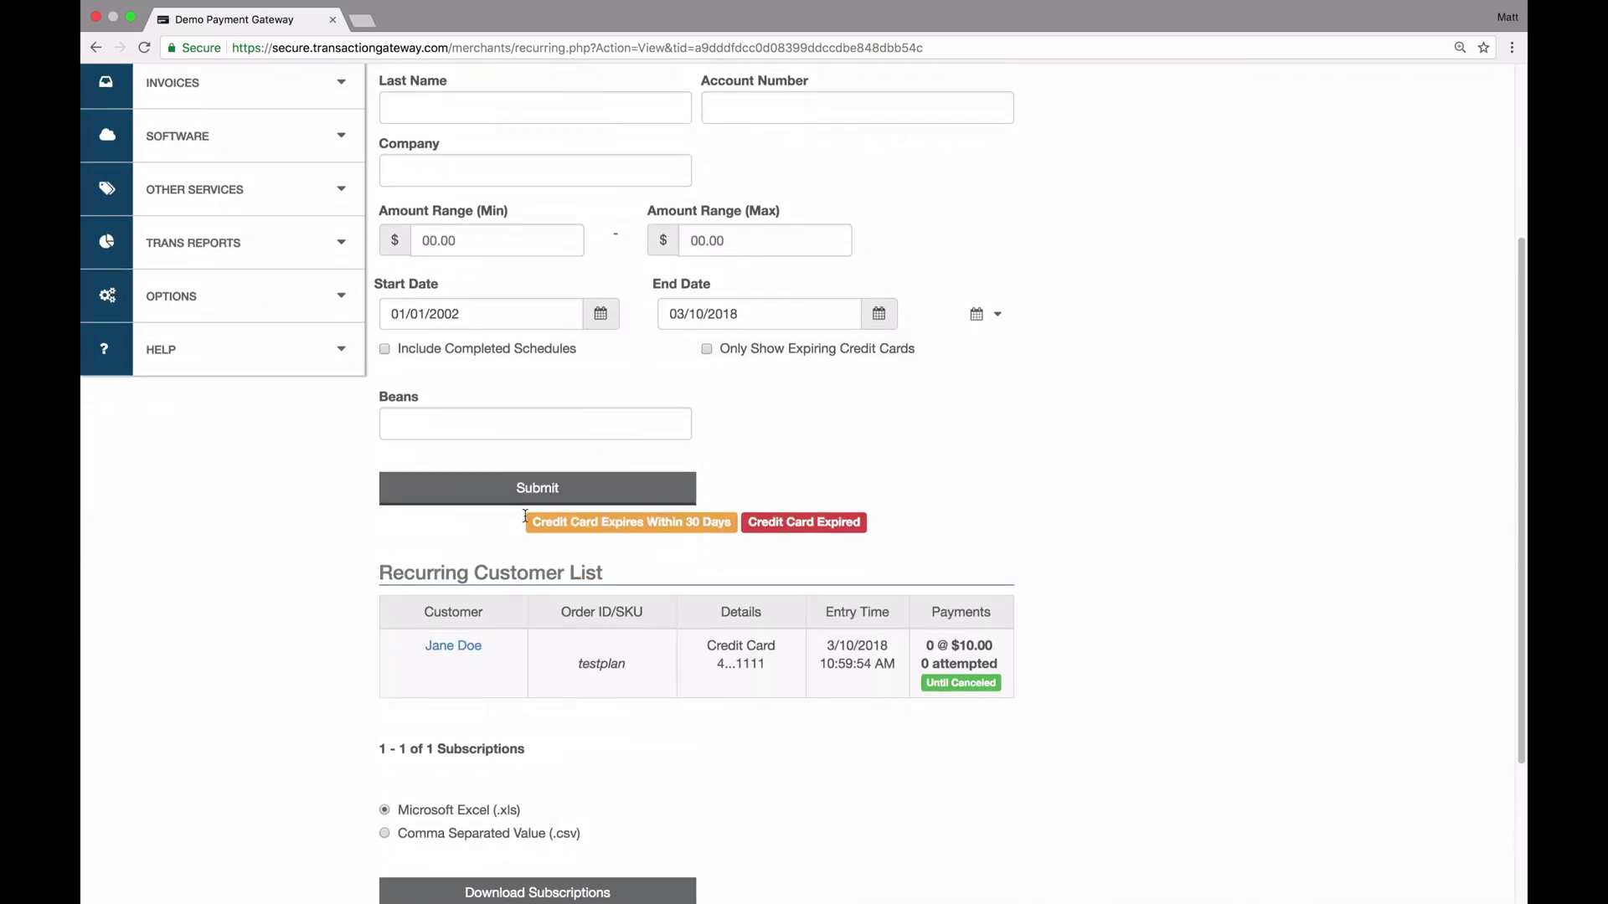
# Open the customer's Edit Customer page and scroll through its plan, card and customer details
pyautogui.click(463, 490)
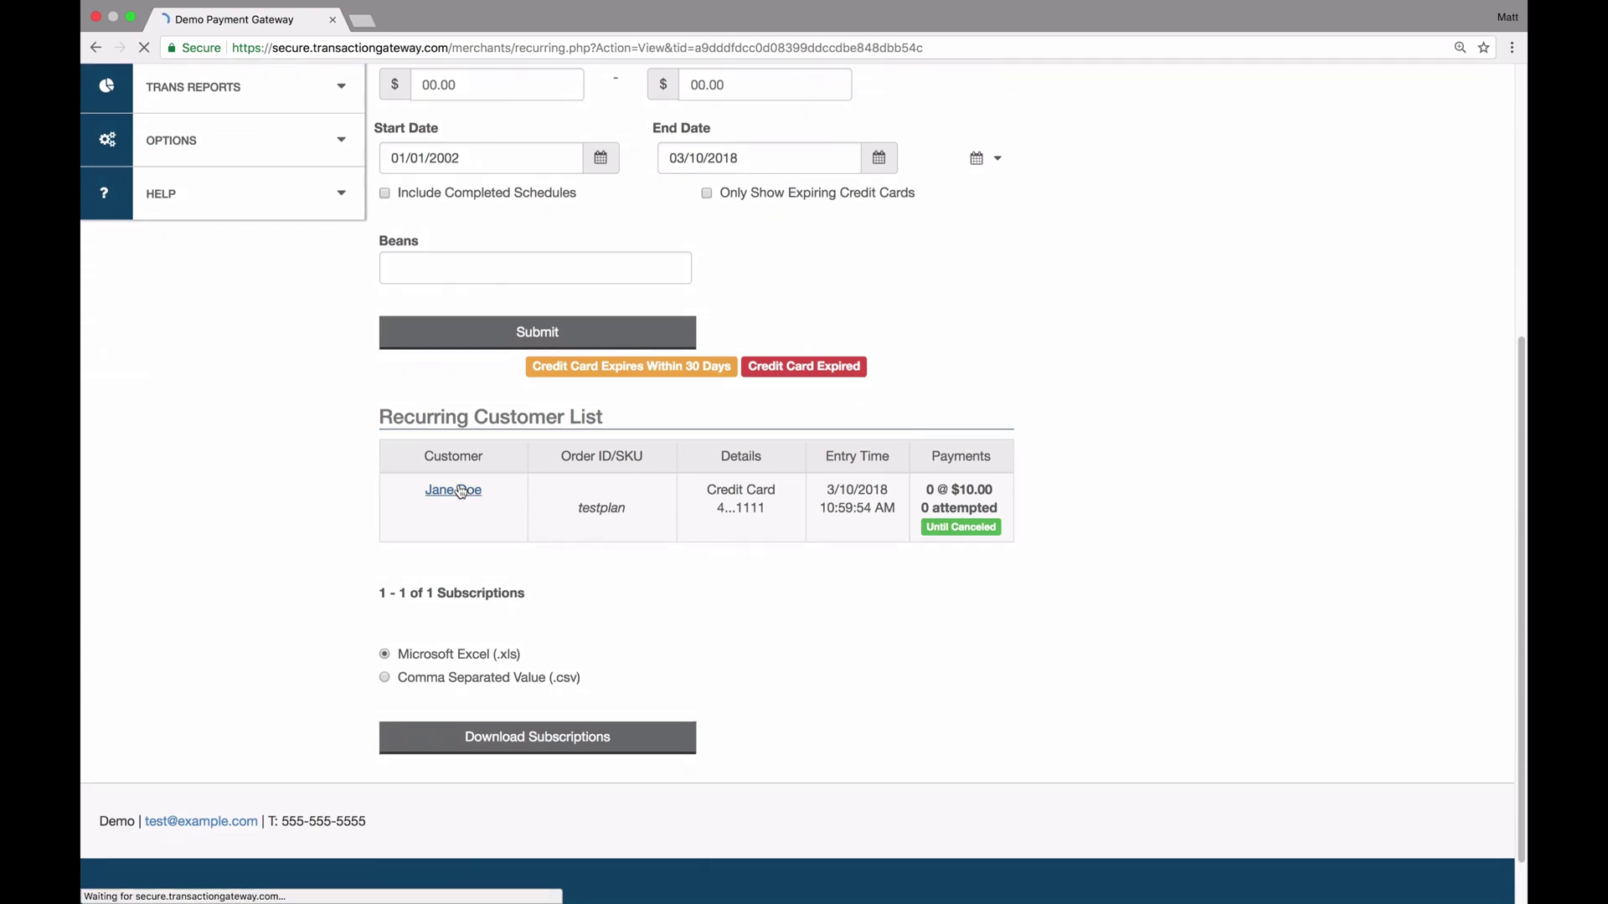
pyautogui.scroll(-3, 585, 505)
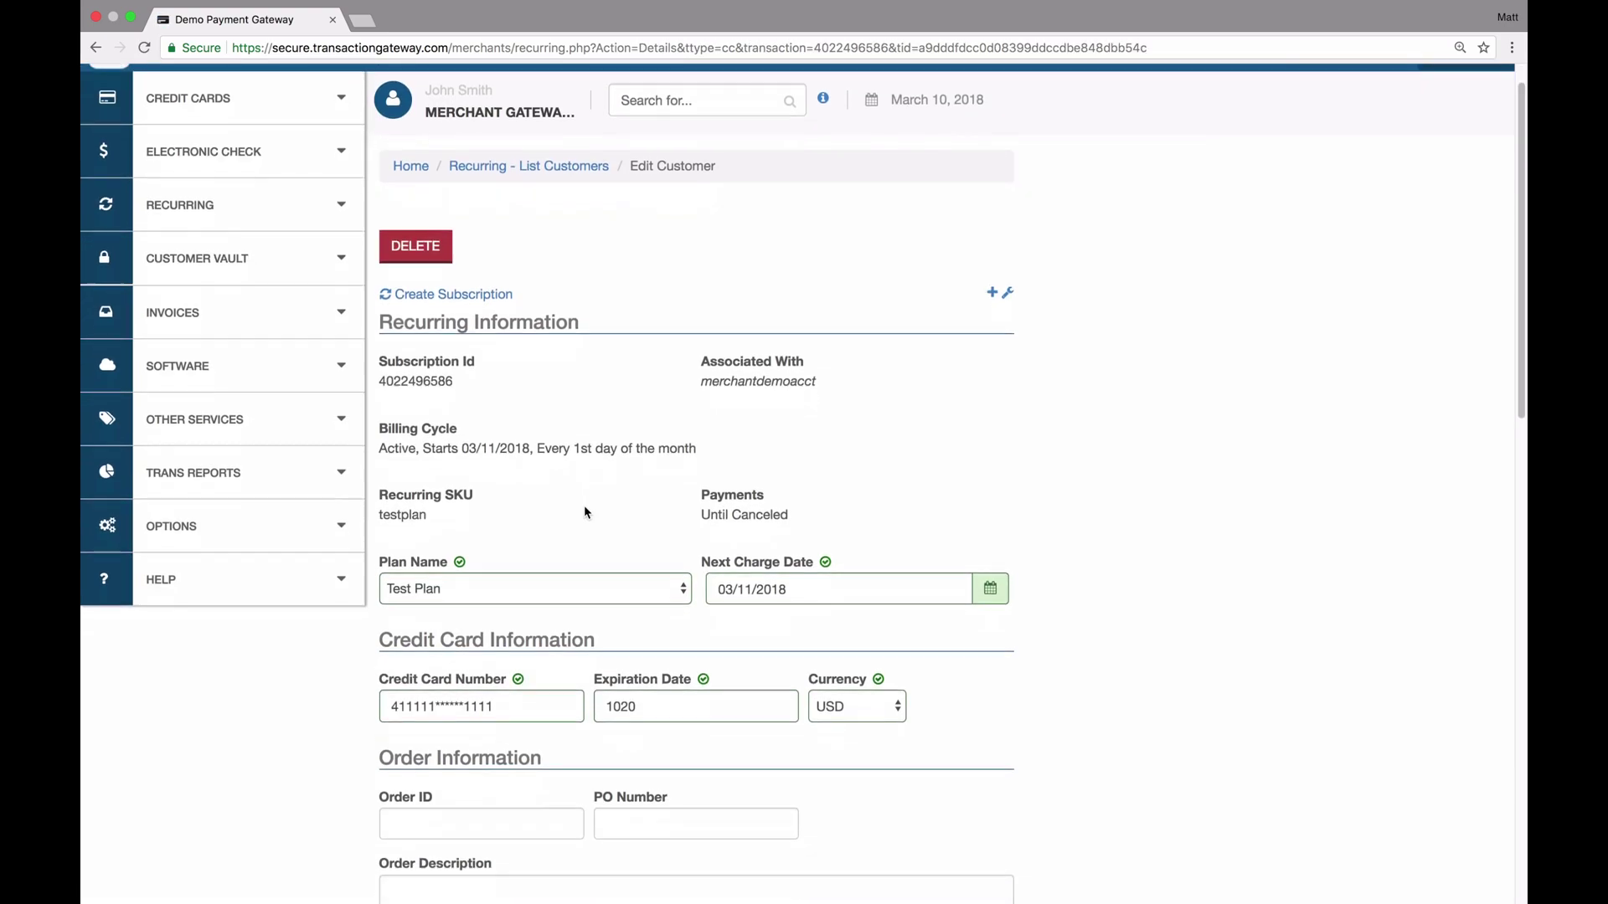
pyautogui.scroll(-5, 585, 506)
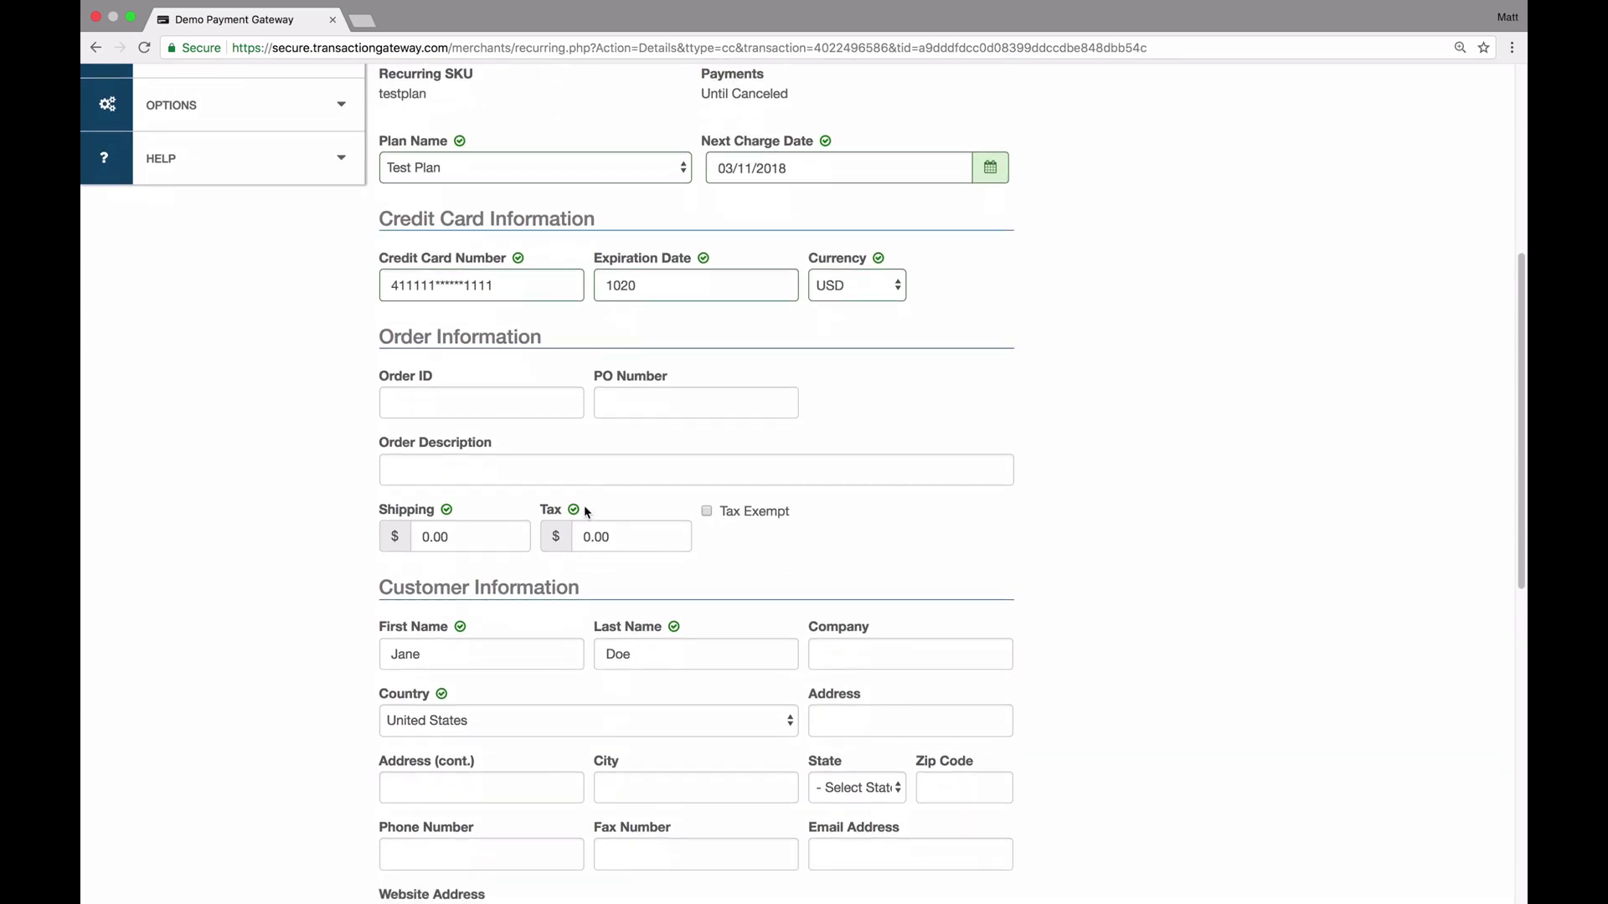
pyautogui.scroll(-1, 584, 506)
pyautogui.scroll(10, 584, 505)
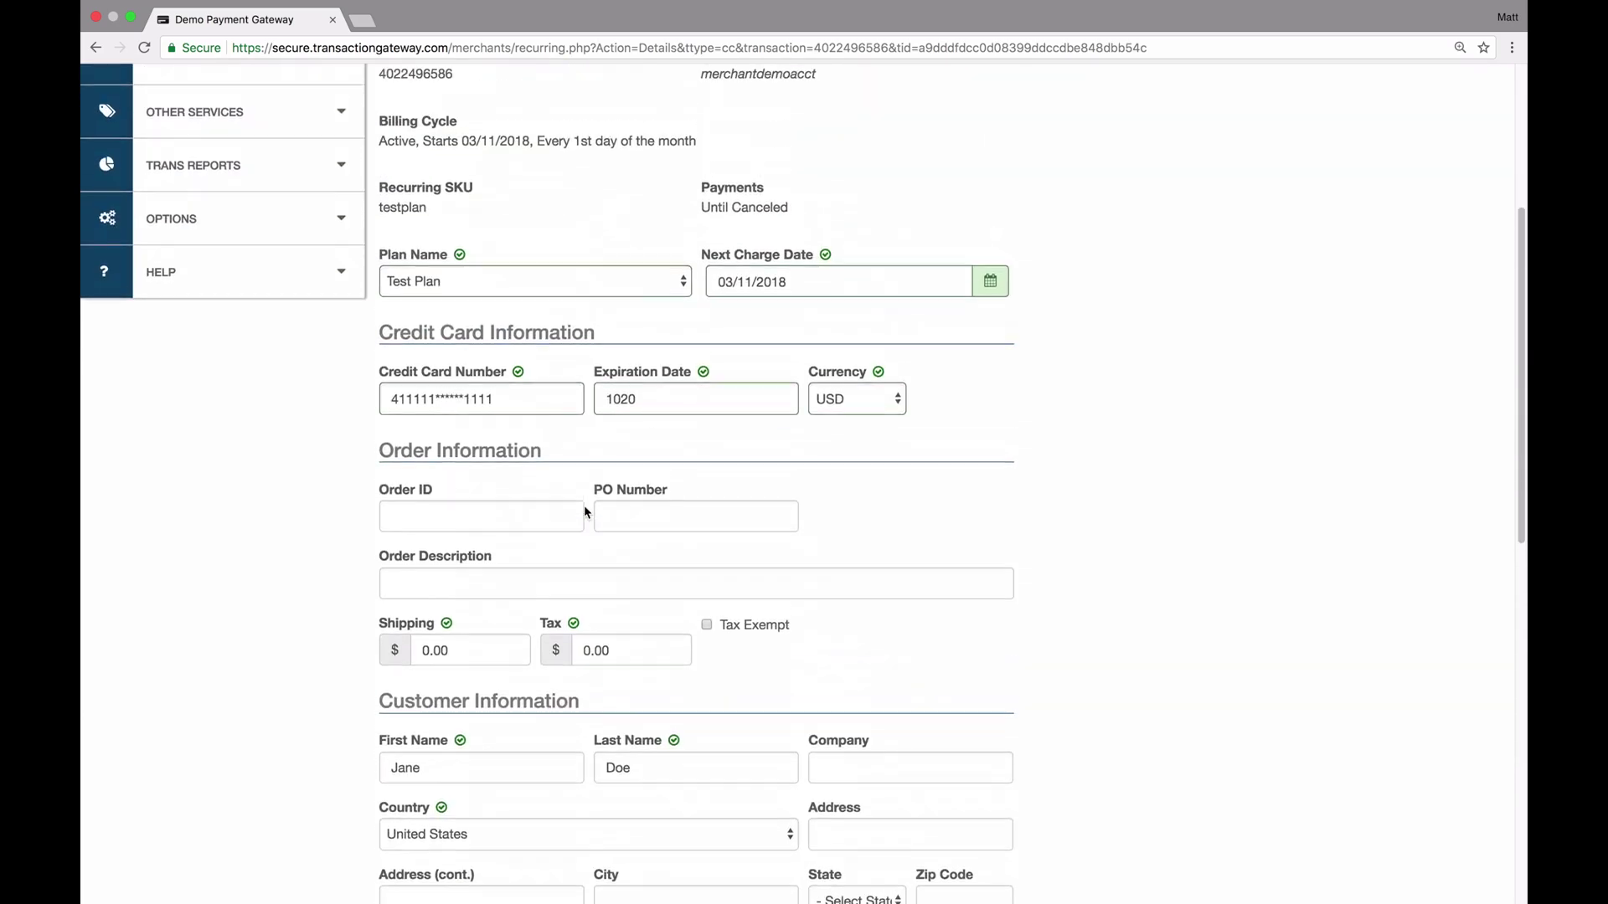
# Check the Plan Name choices and switch the subscription to (CUSTOM PLAN)
pyautogui.click(642, 359)
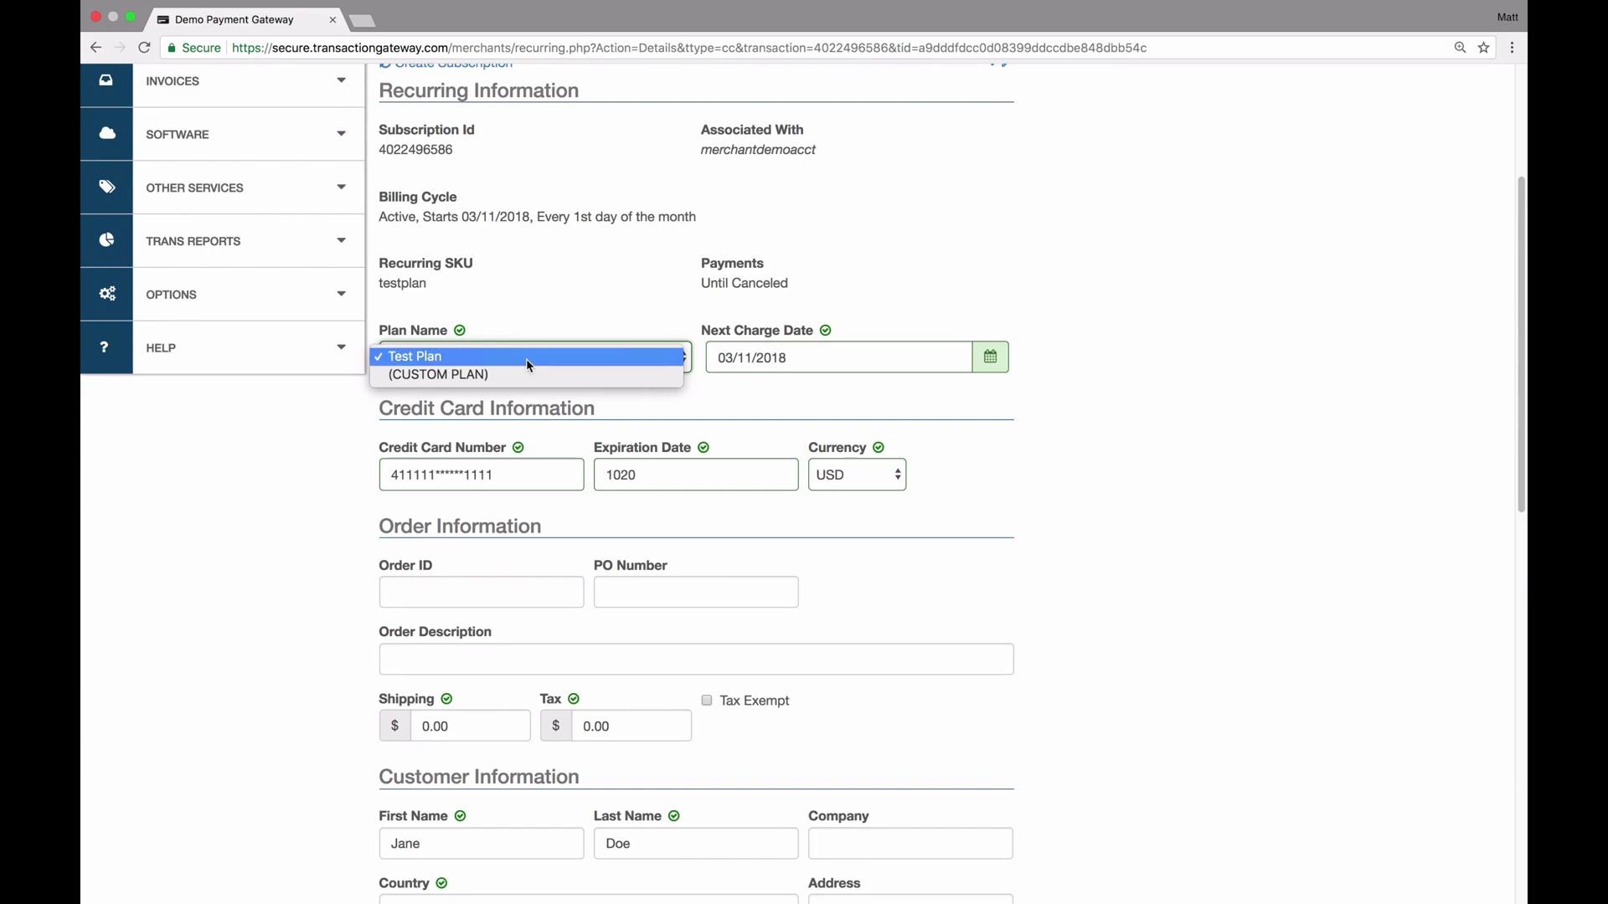
pyautogui.click(771, 412)
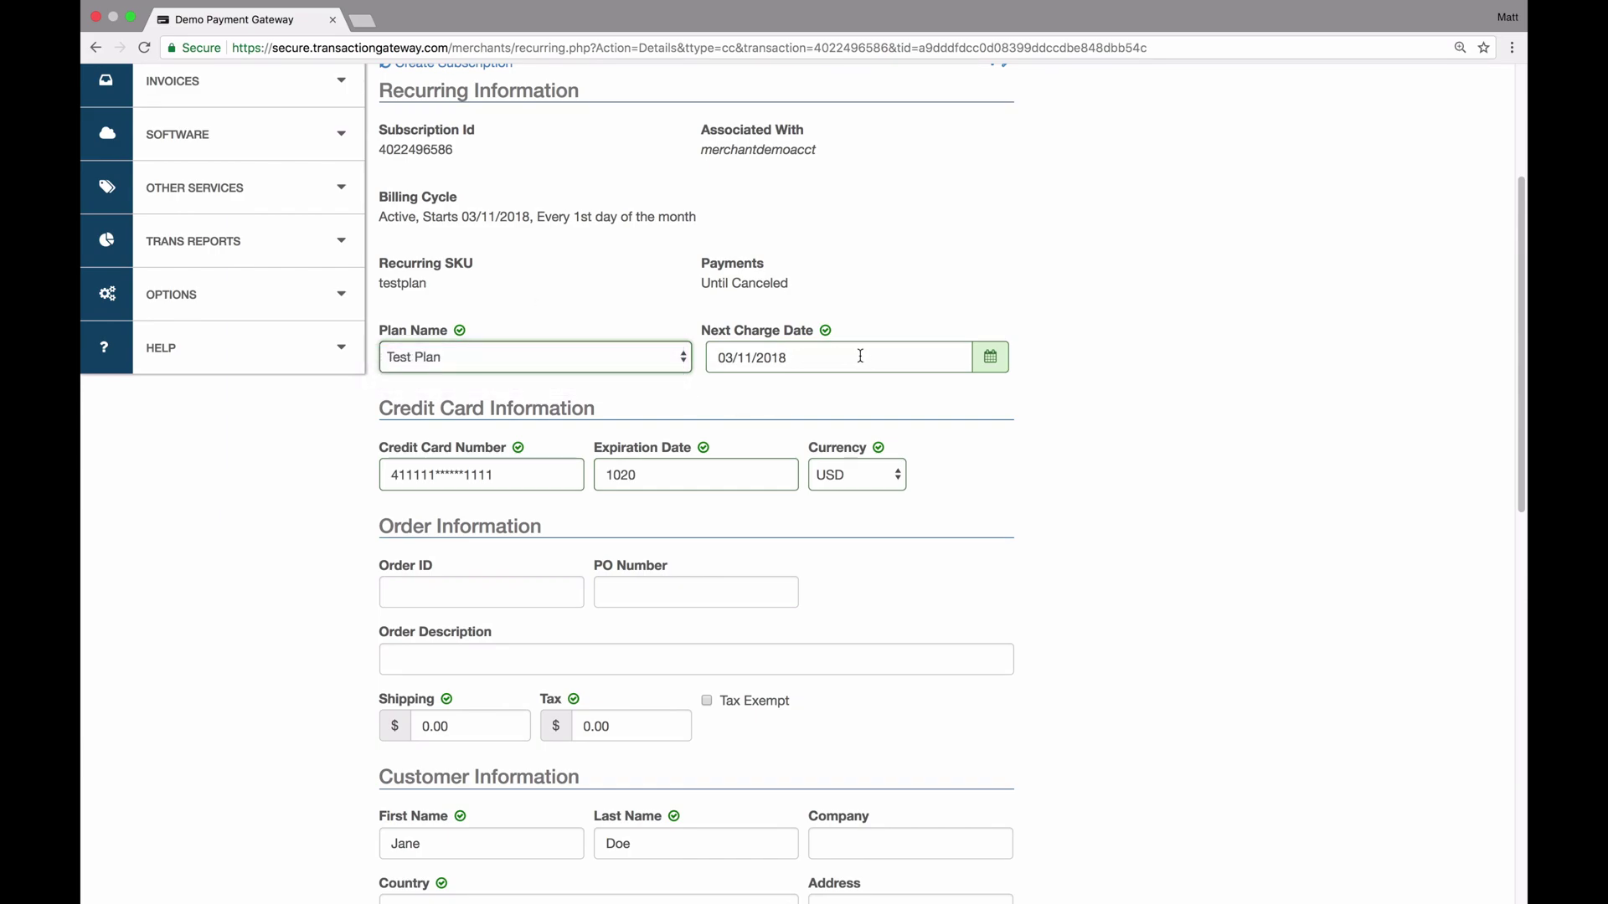
pyautogui.click(654, 360)
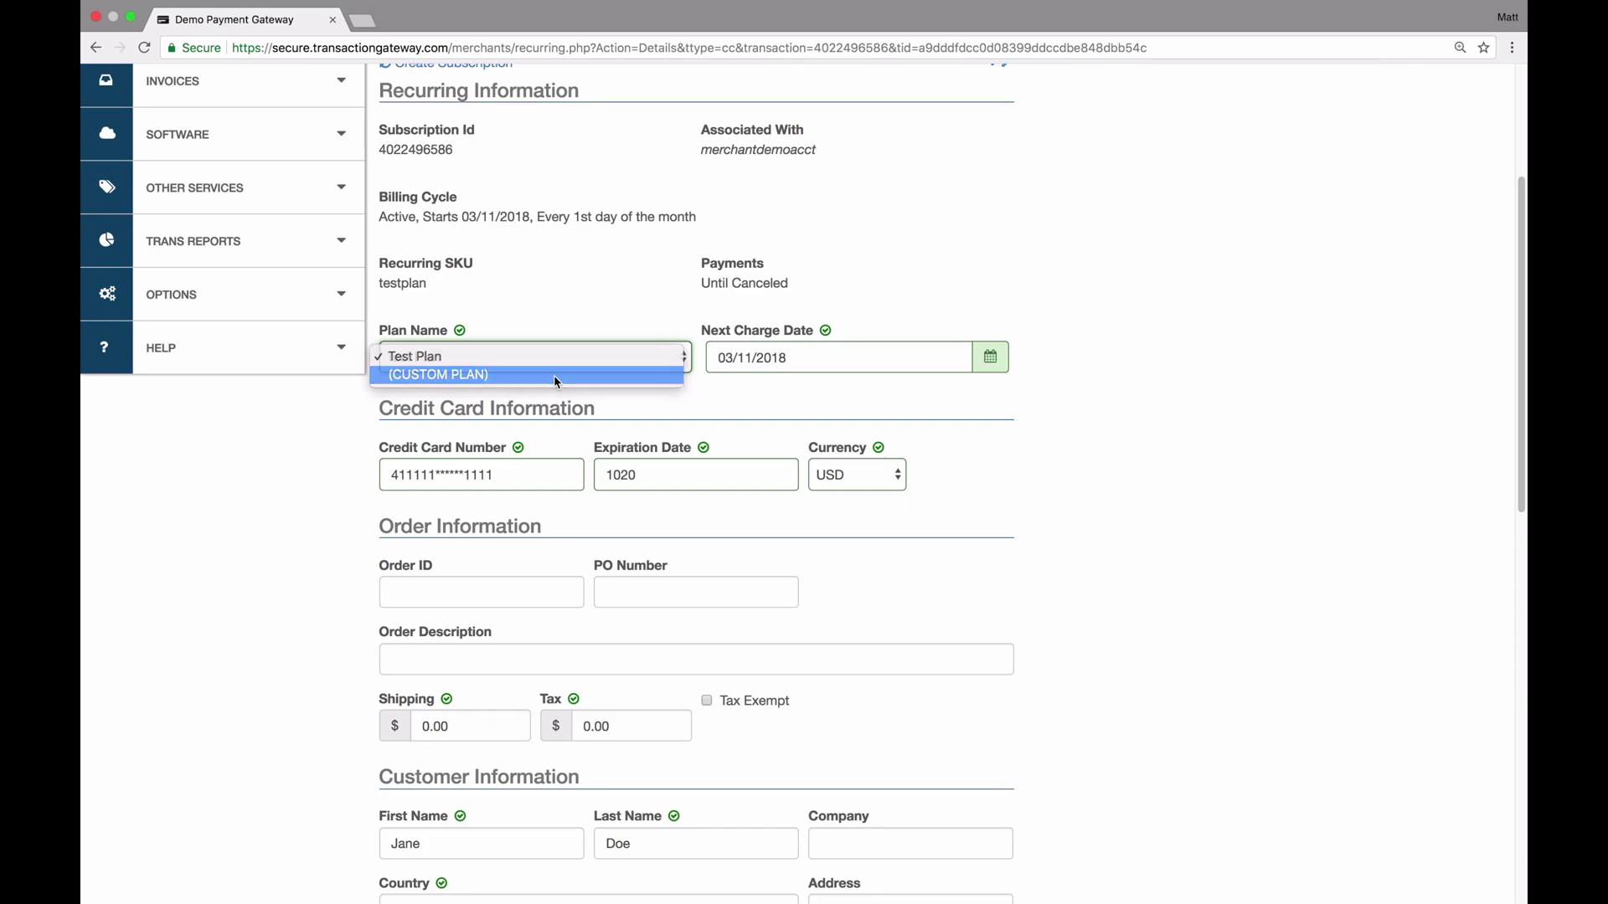
pyautogui.click(554, 375)
# View the custom plan's billing settings, go back, and cancel deleting the customer
pyautogui.click(611, 358)
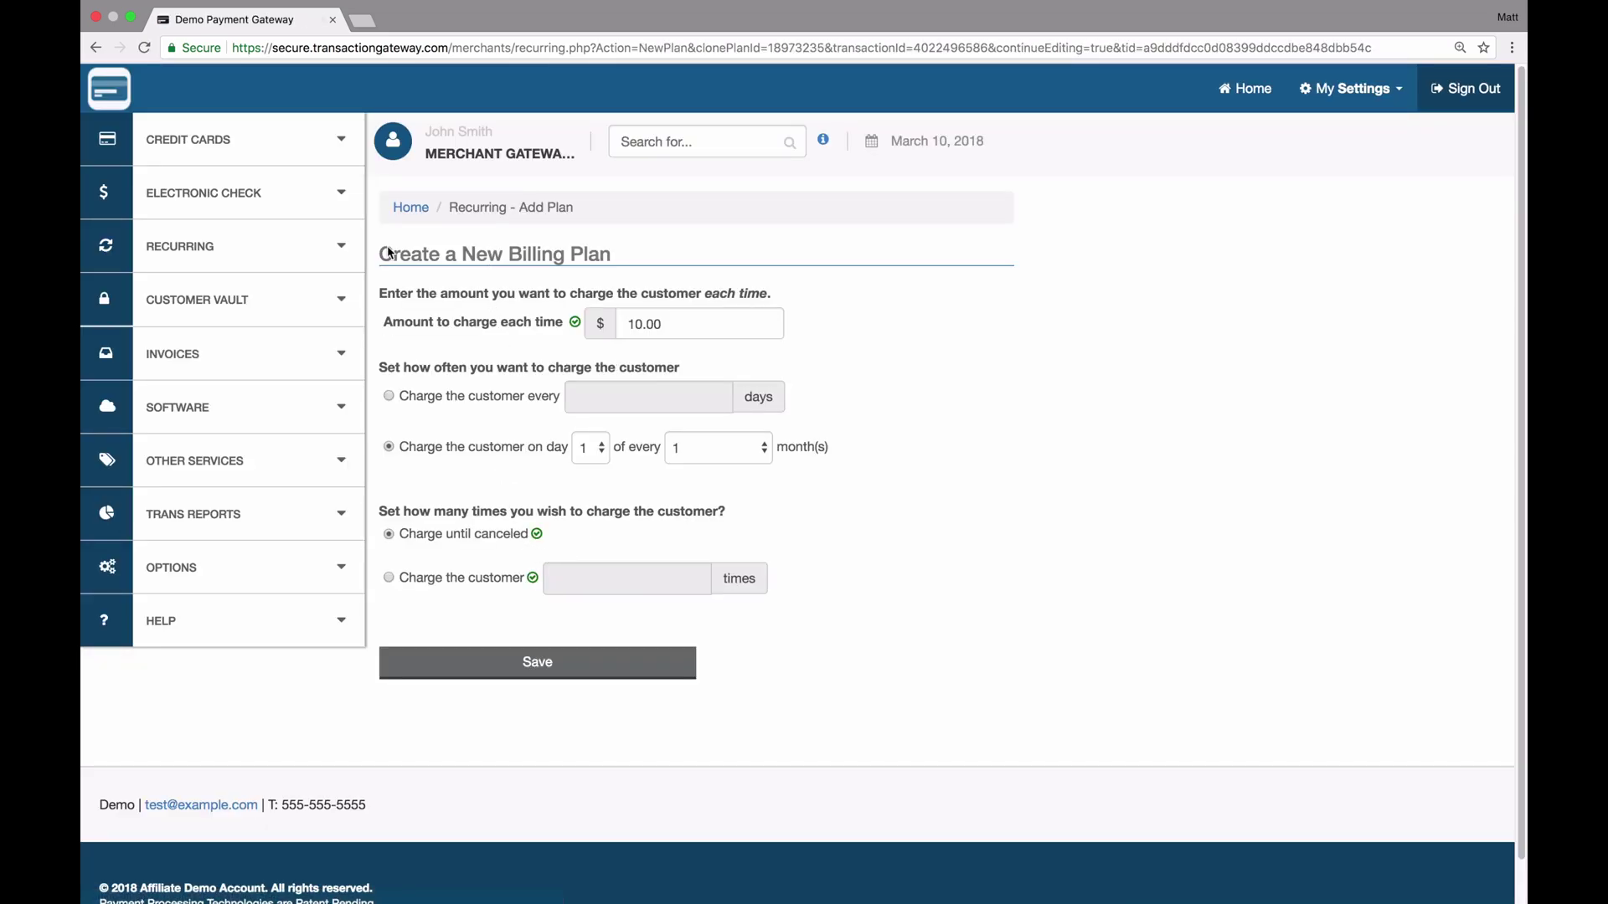
pyautogui.click(96, 47)
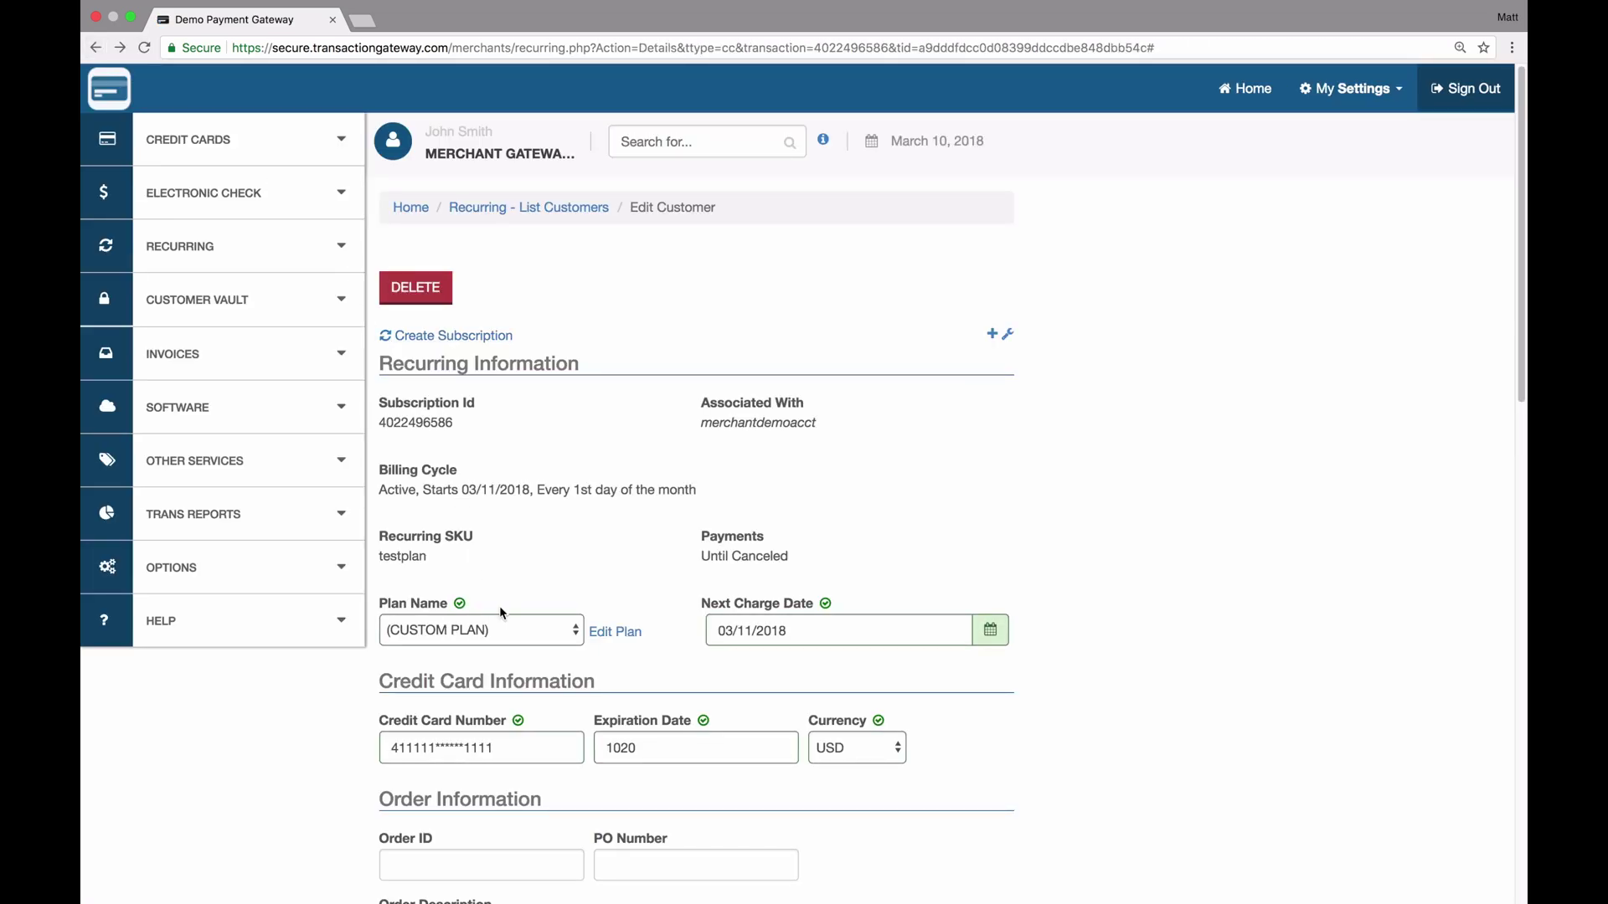
pyautogui.click(423, 293)
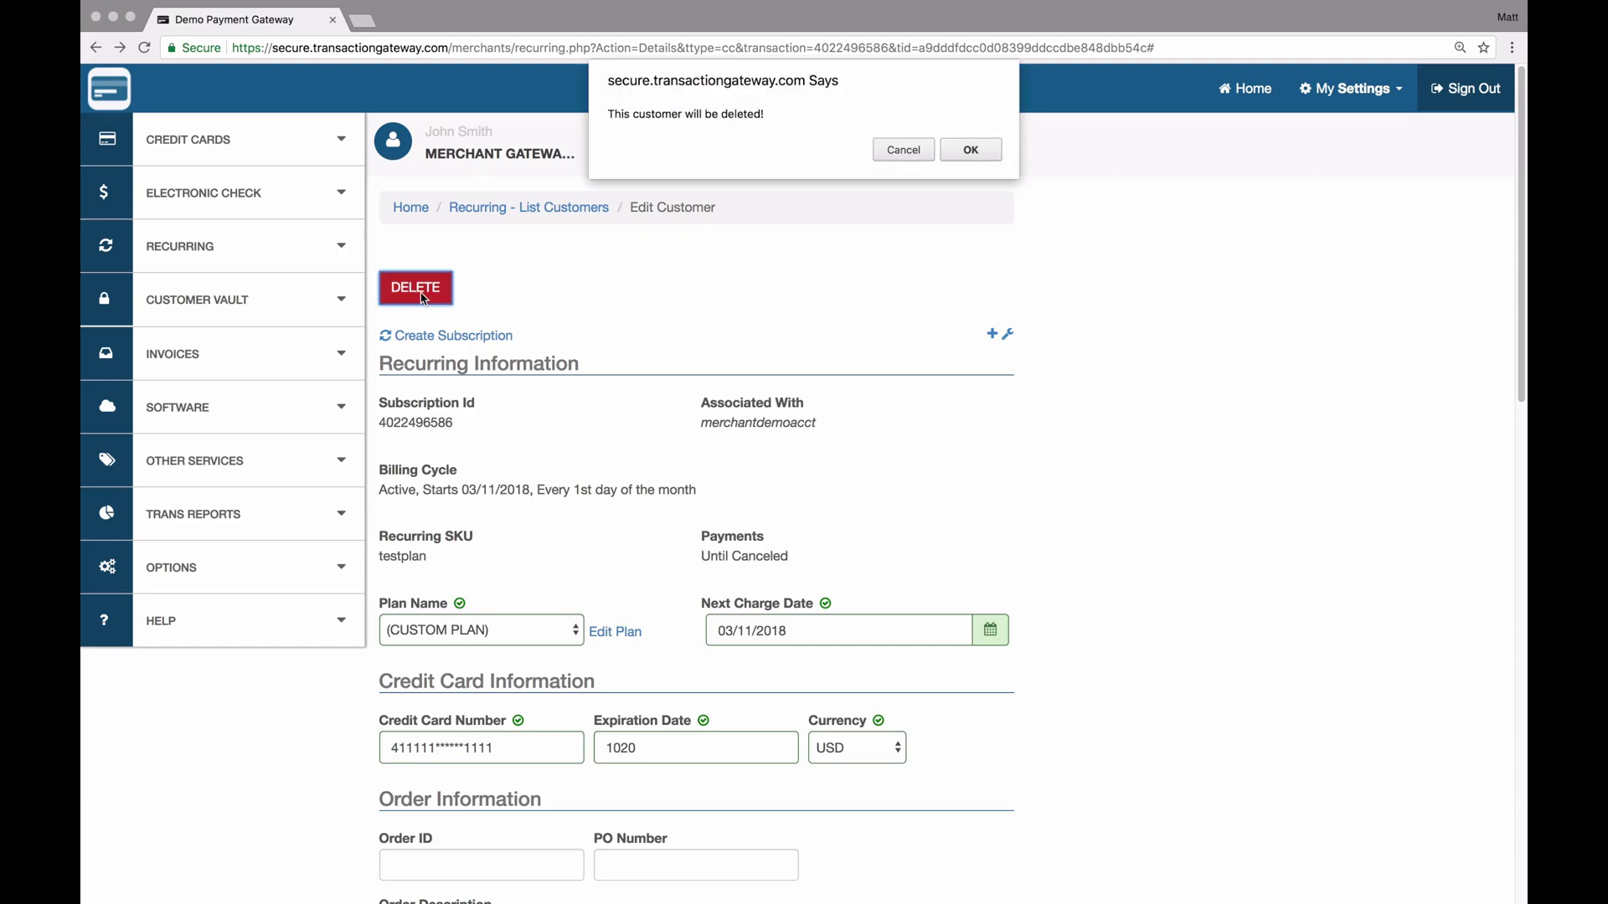
pyautogui.click(904, 153)
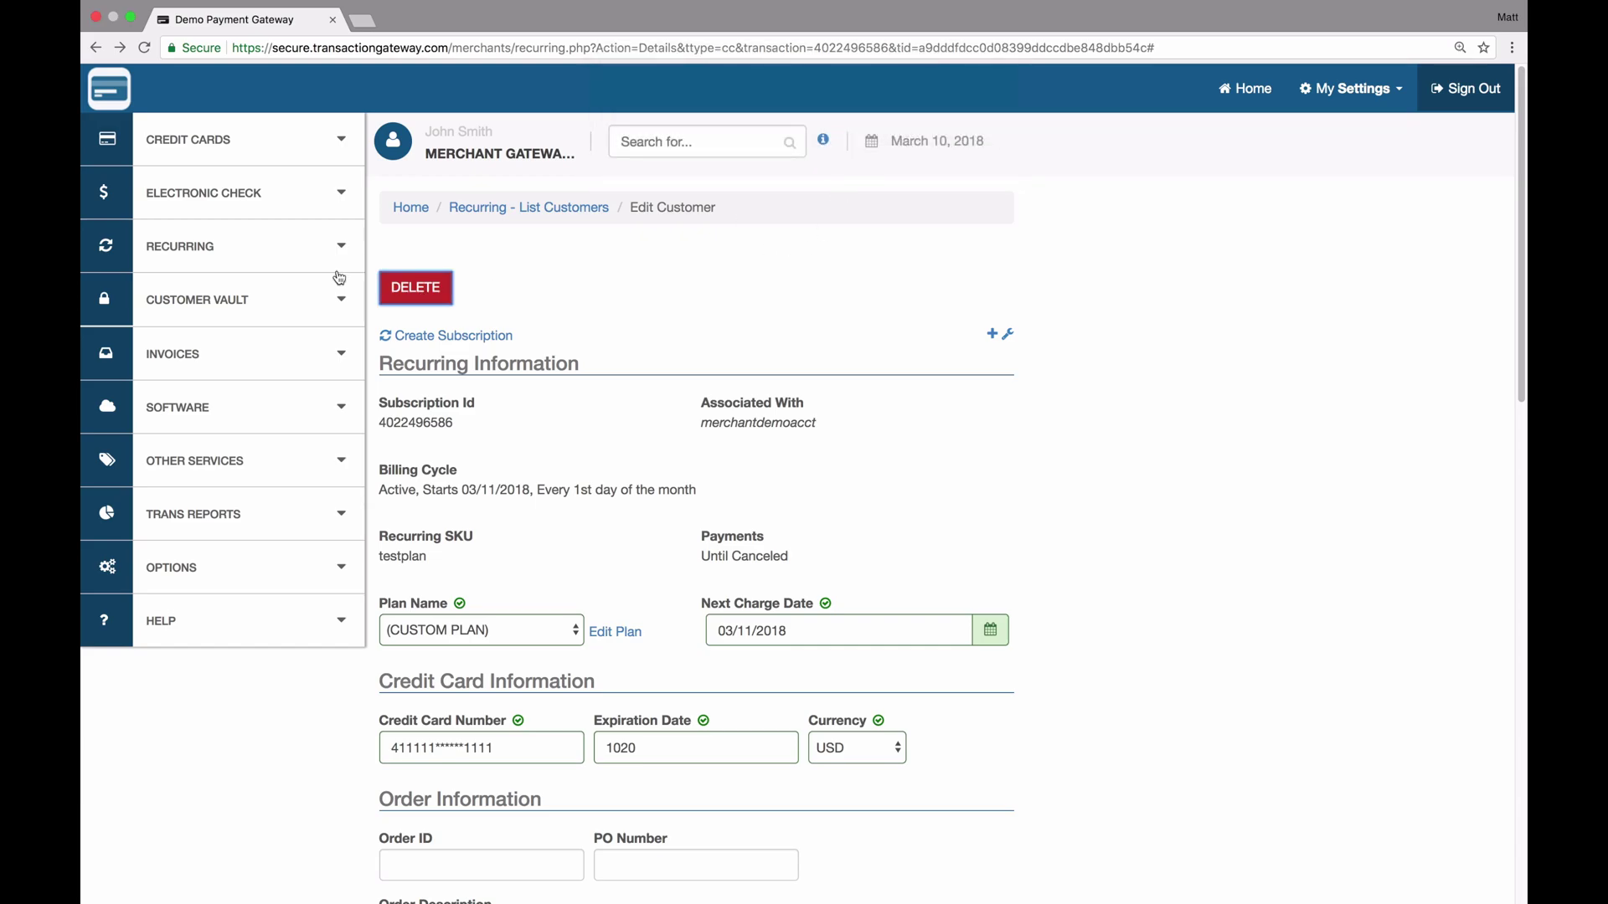
pyautogui.click(276, 247)
# Open Test Plan from List Plans to see its $10.00 monthly charge and 1-customer warning
pyautogui.click(160, 416)
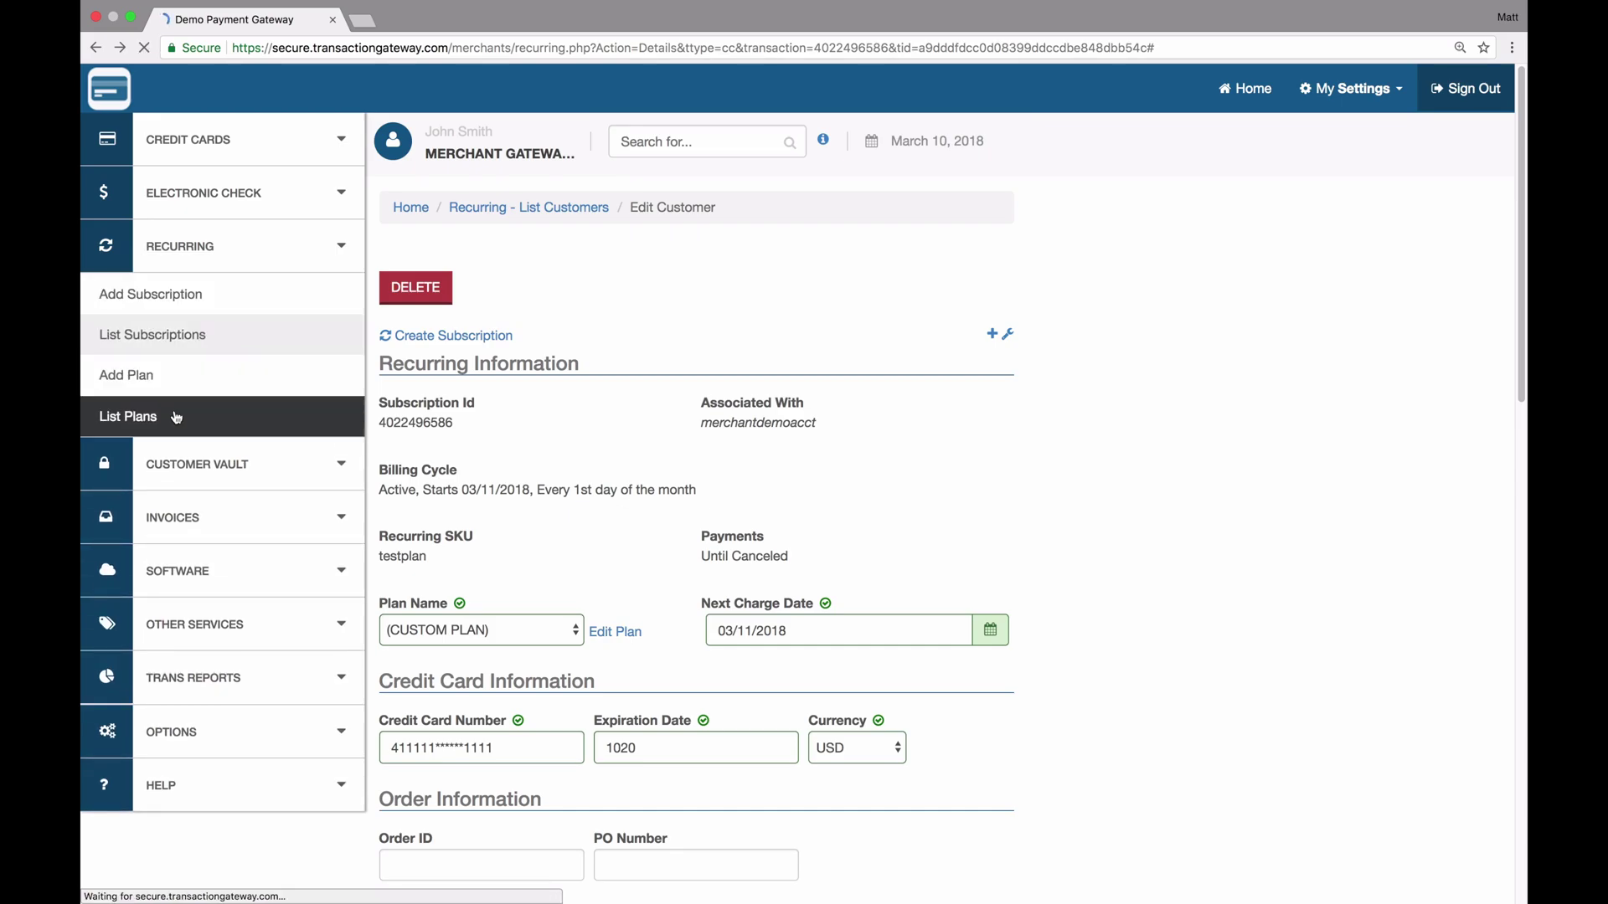
pyautogui.click(406, 369)
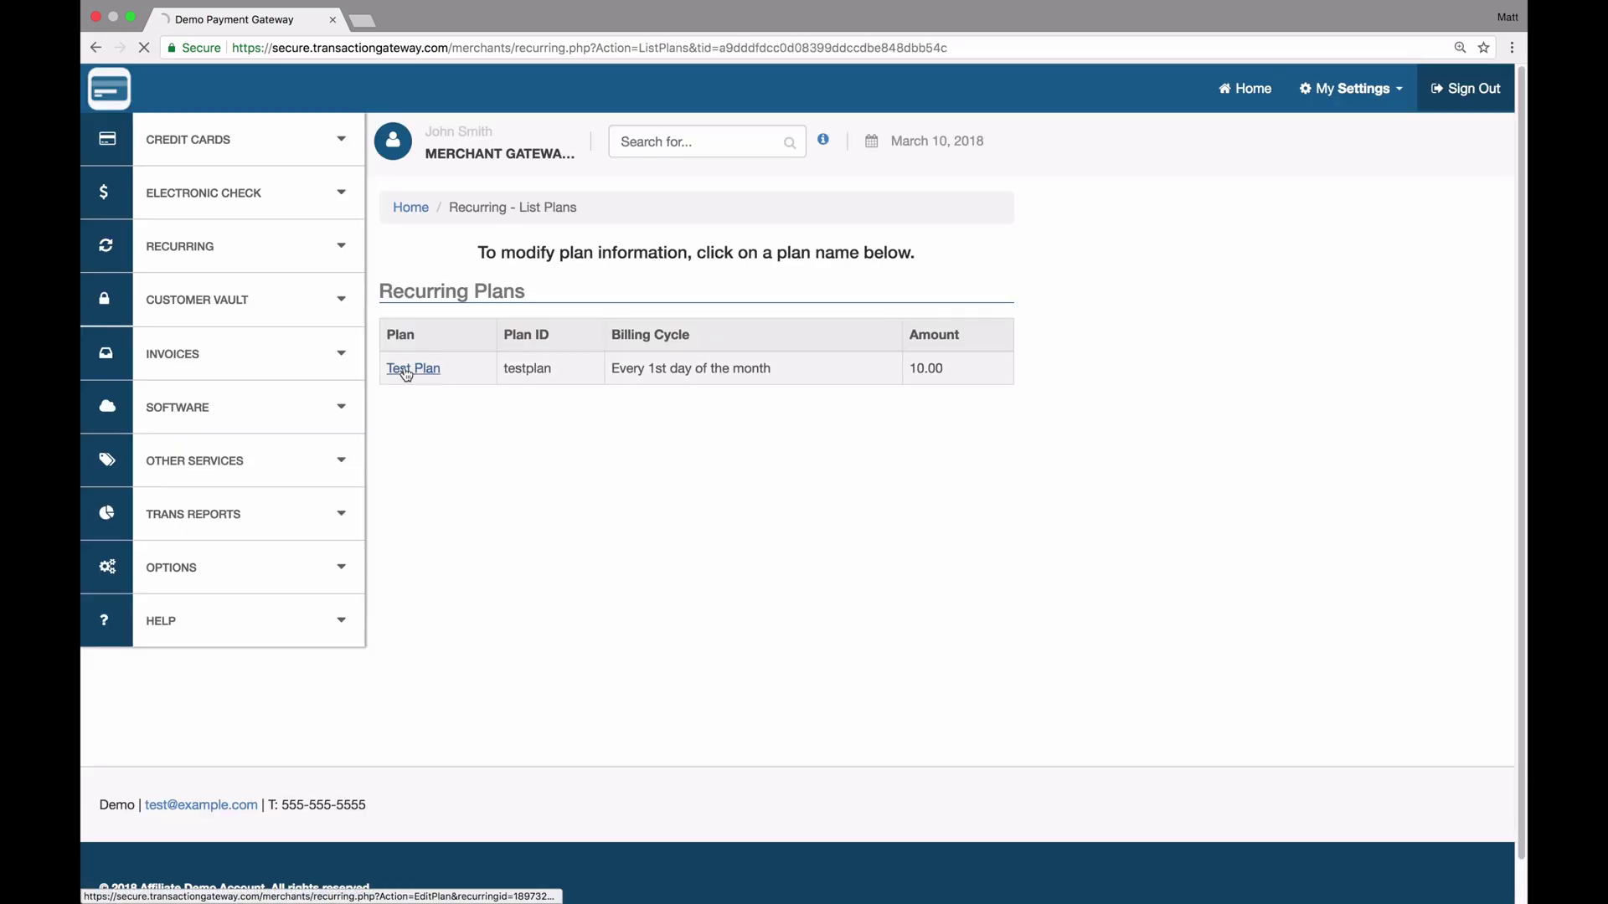
pyautogui.scroll(-3, 405, 375)
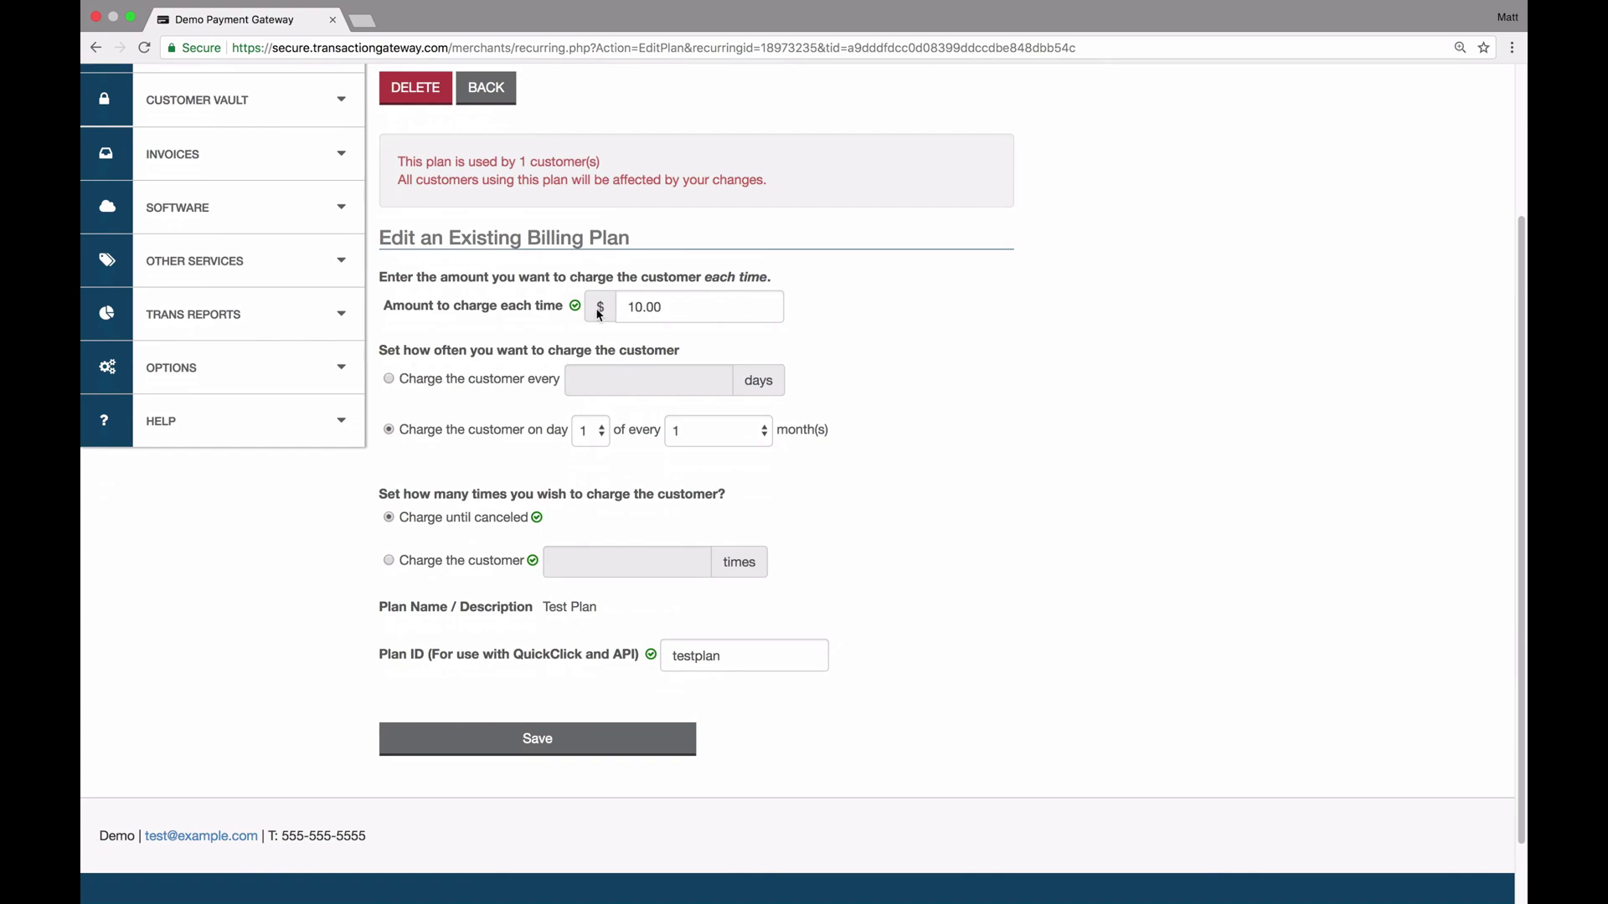
pyautogui.scroll(3, 551, 427)
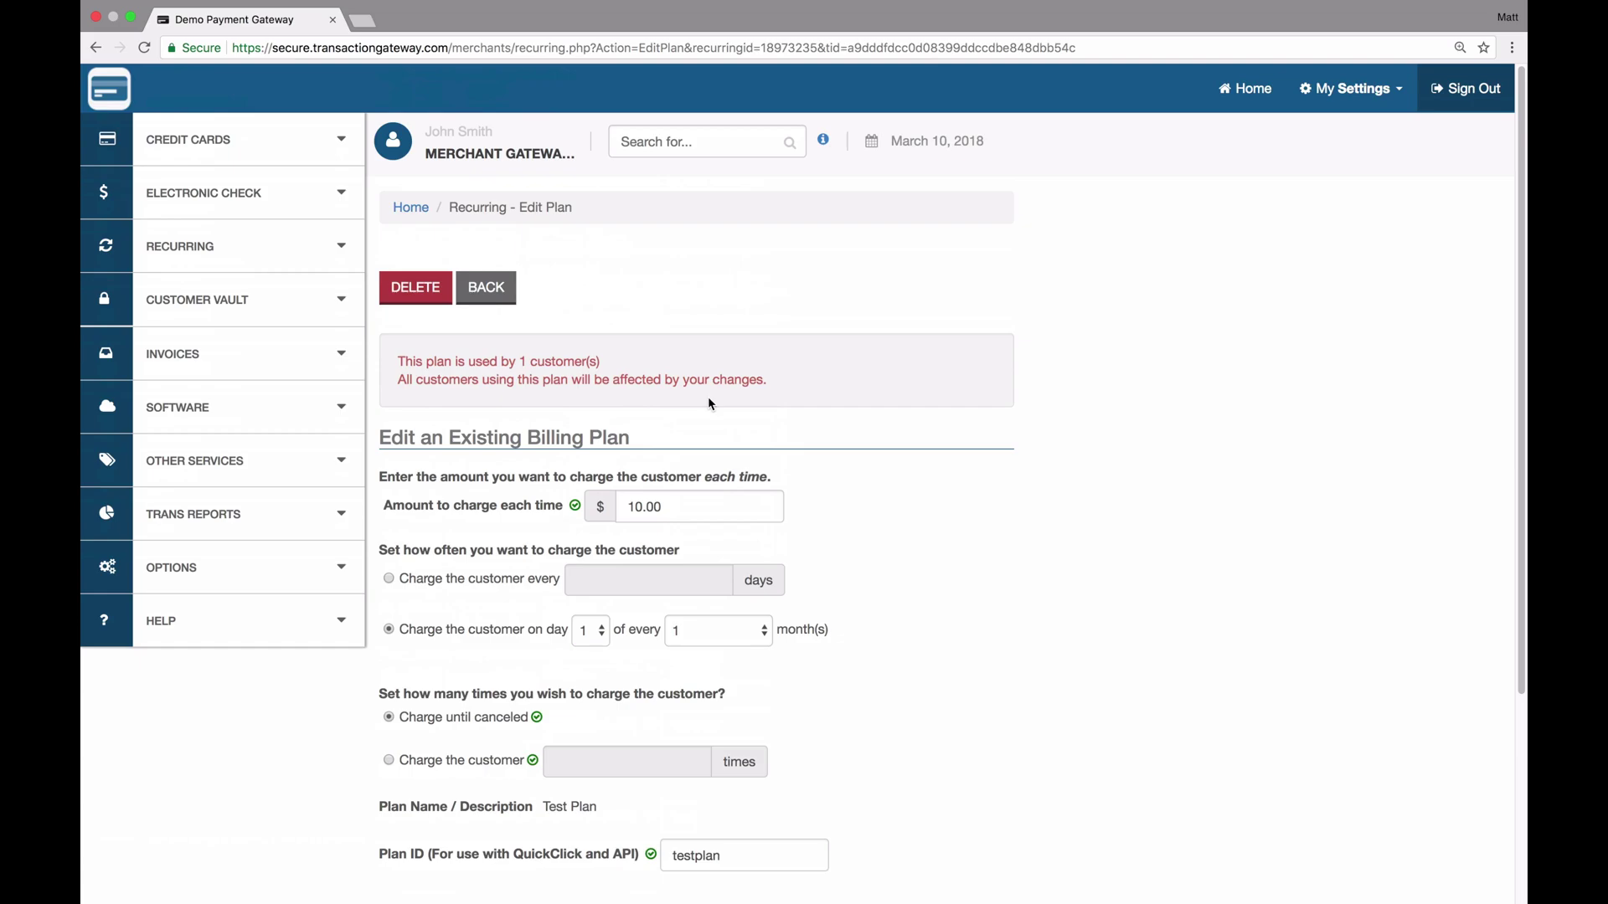
# Delete the $10 monthly Test Plan and all customers still on it, then expand Recurring
pyautogui.click(432, 300)
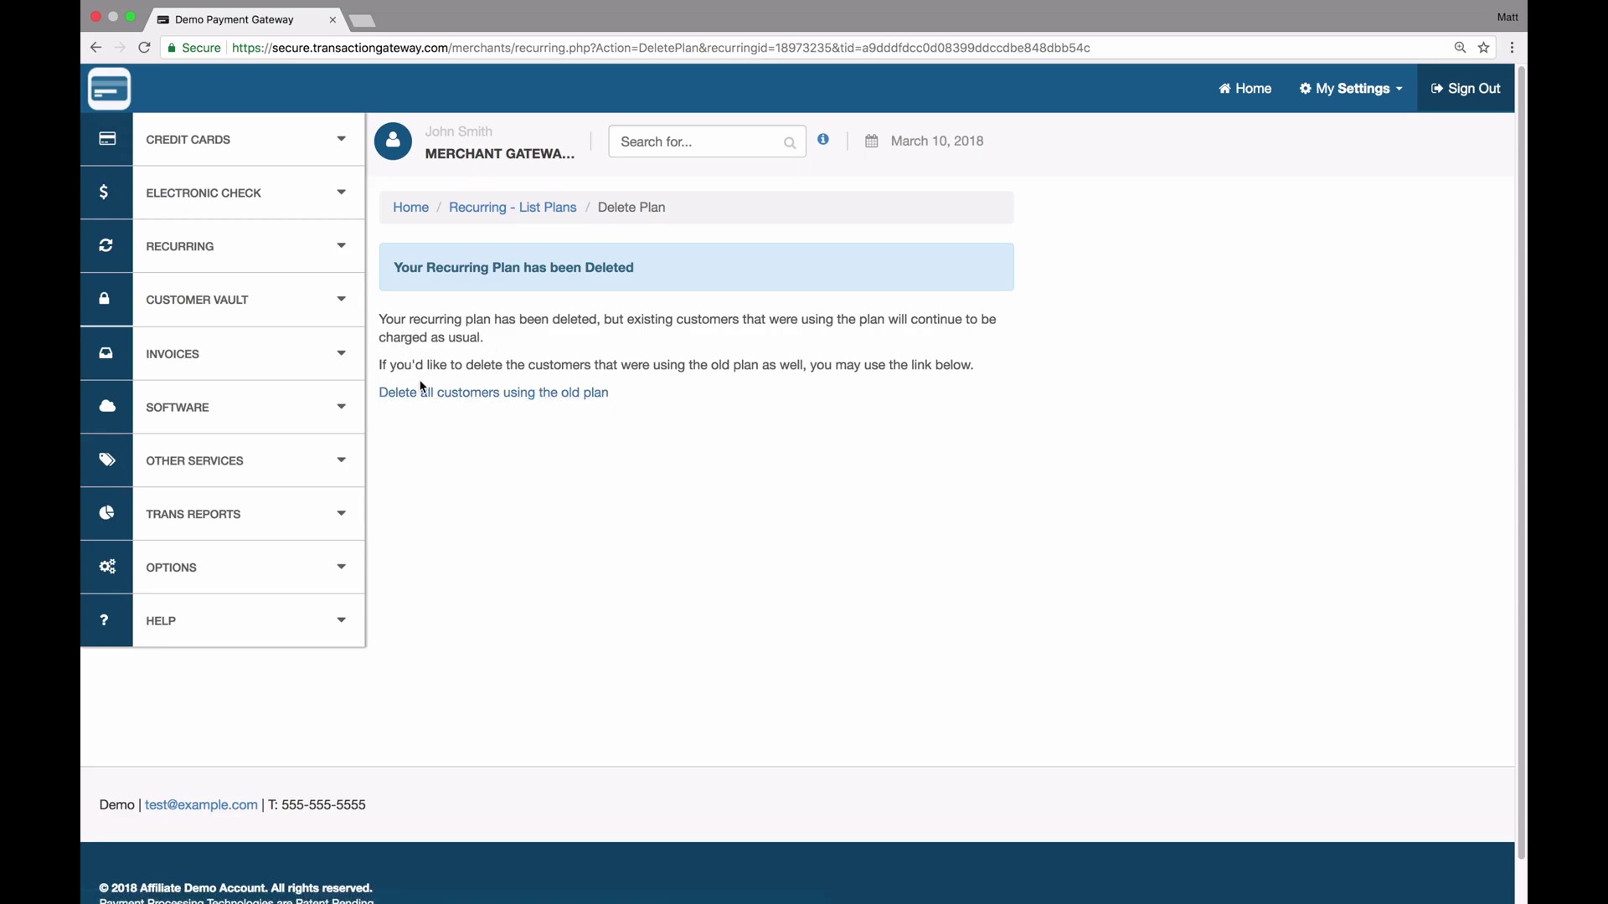
pyautogui.click(475, 394)
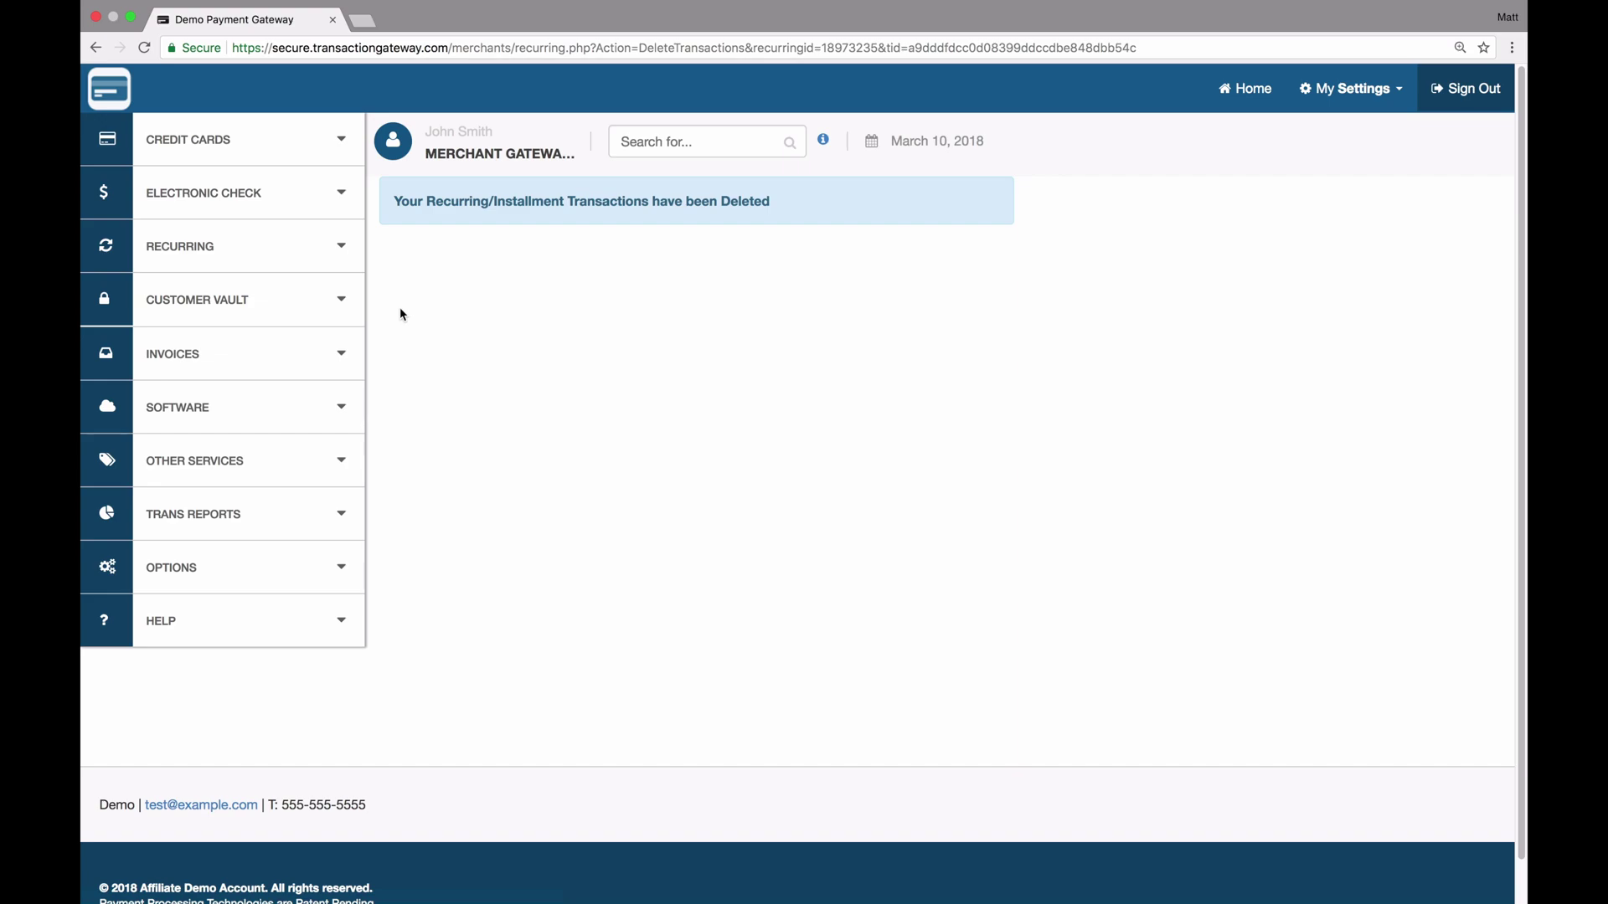
pyautogui.click(285, 254)
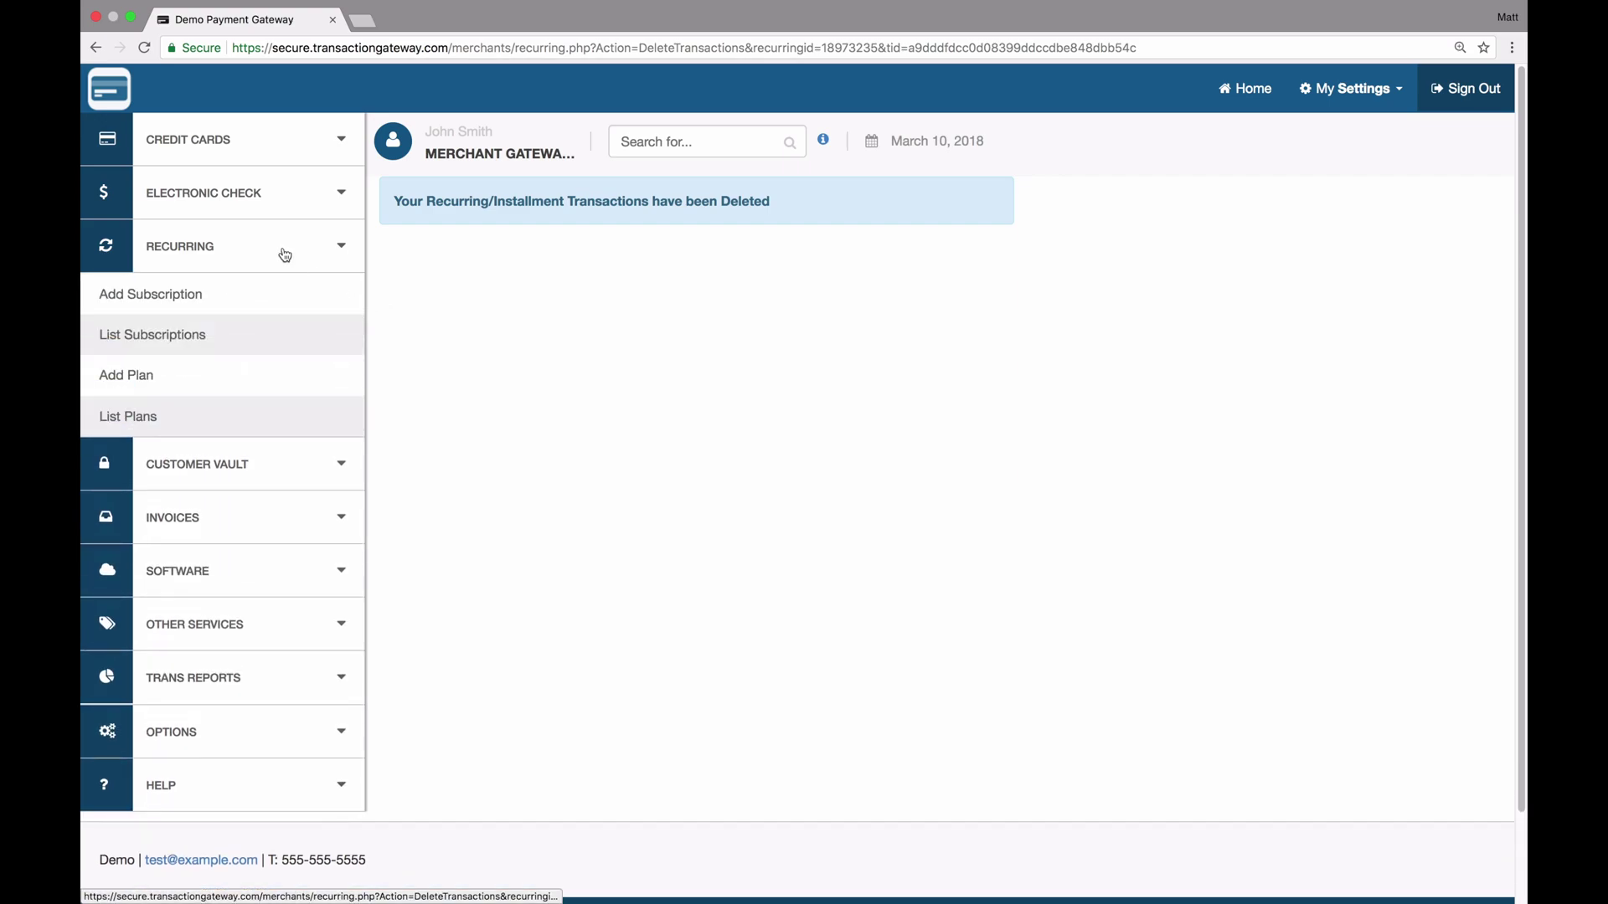